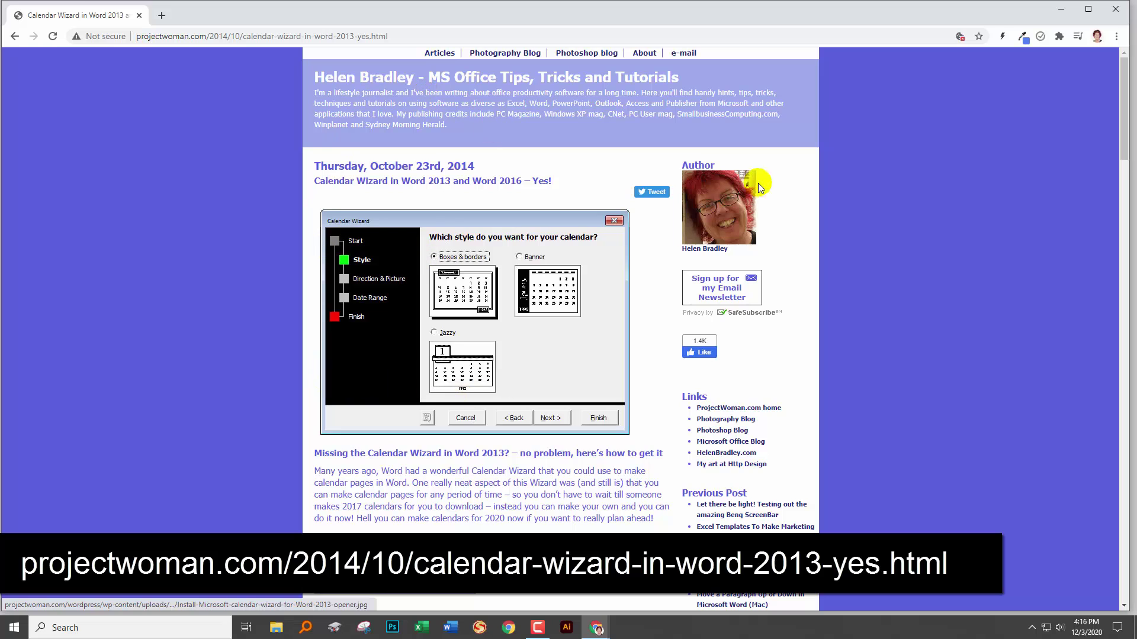
Step: Scroll down the projectwoman.com article to the Calendar Wizard download link
scroll(372, 362, down, 3)
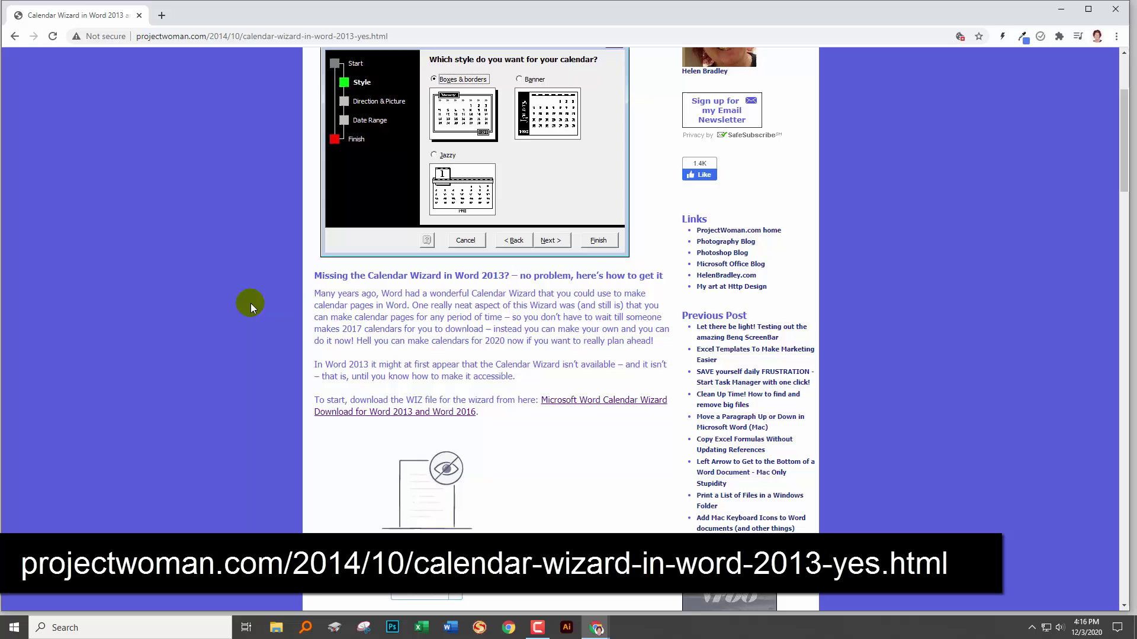
Step: Direct-download Calendar Wizard.Wiz from Dropbox, saving it to Downloads as Calendar Wizard (2).Wiz
click(588, 403)
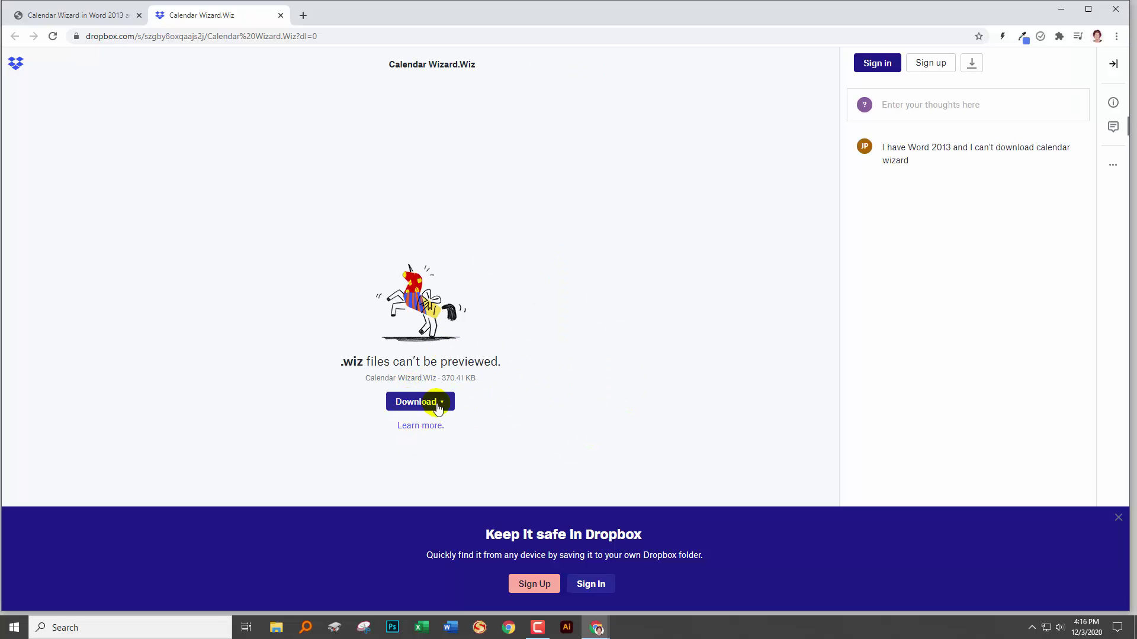
click(419, 401)
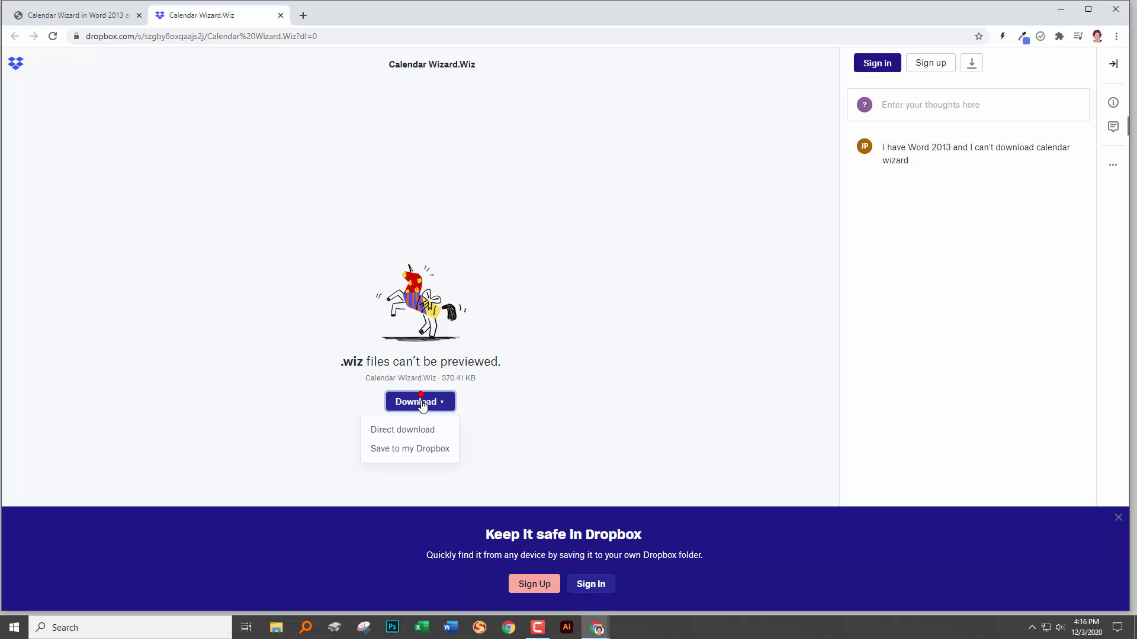
click(406, 434)
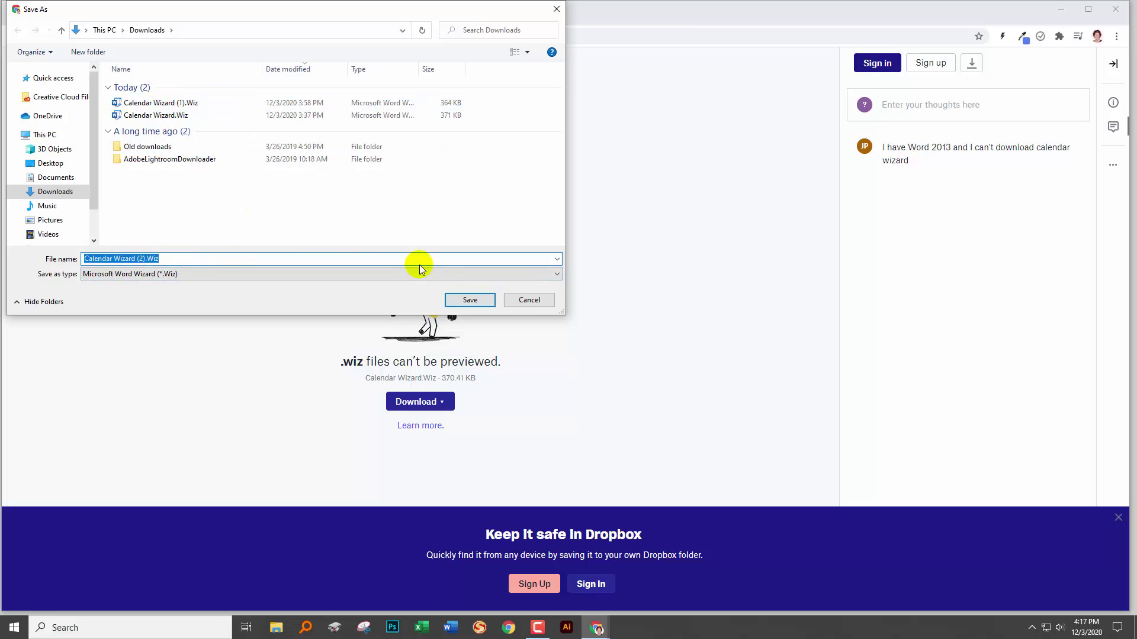
click(469, 300)
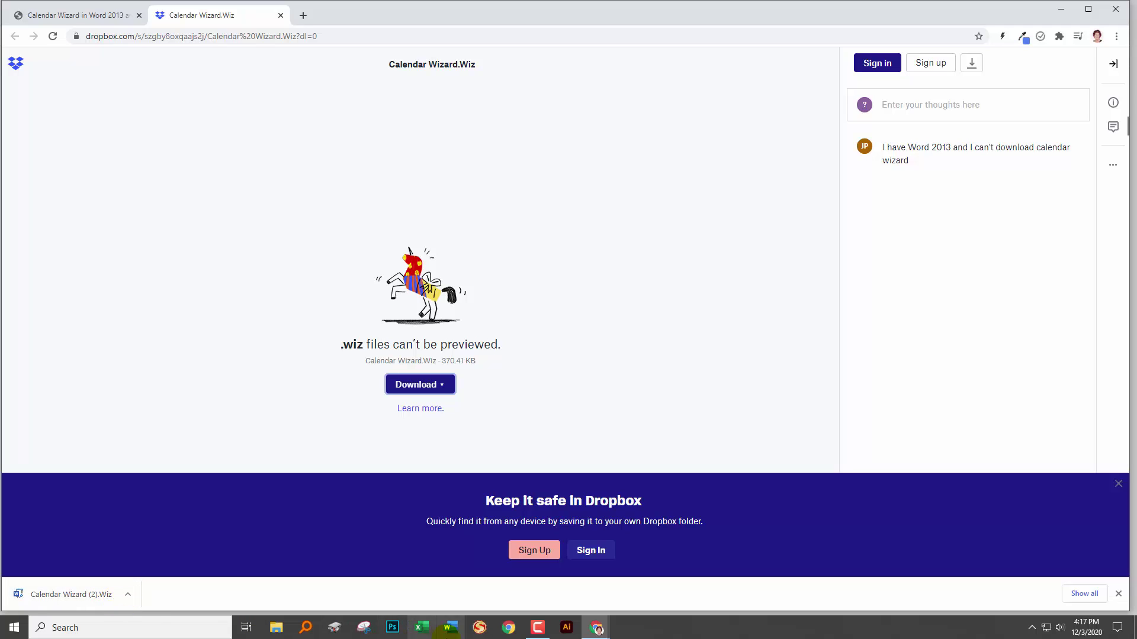
Step: Launch Word and open Calendar Wizard (2).Wiz from the Downloads folder
click(450, 629)
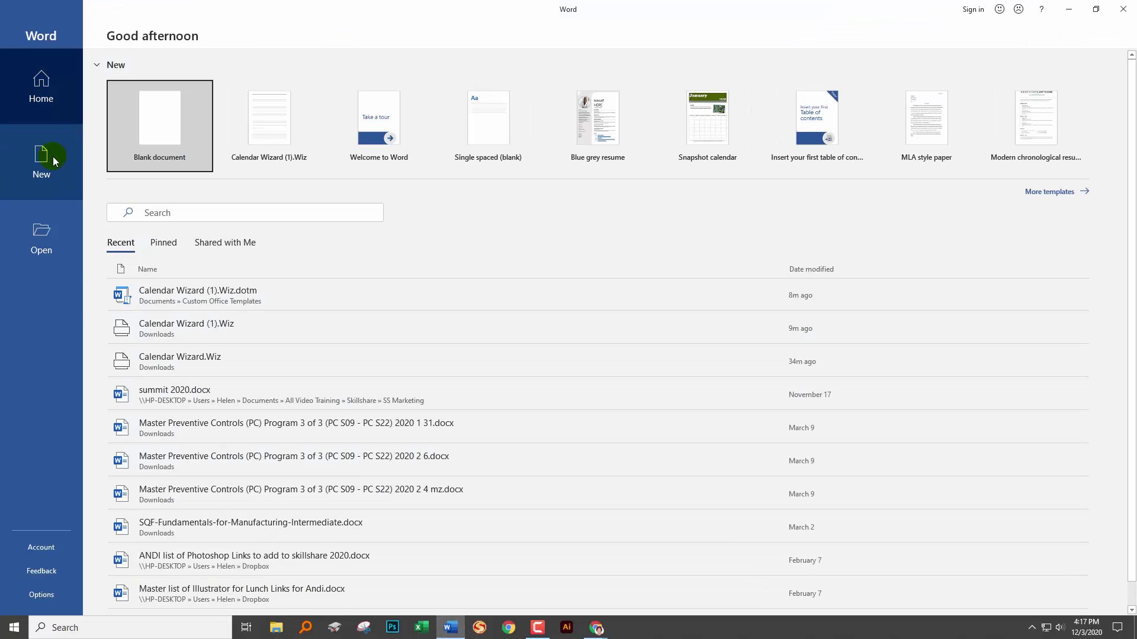
click(45, 246)
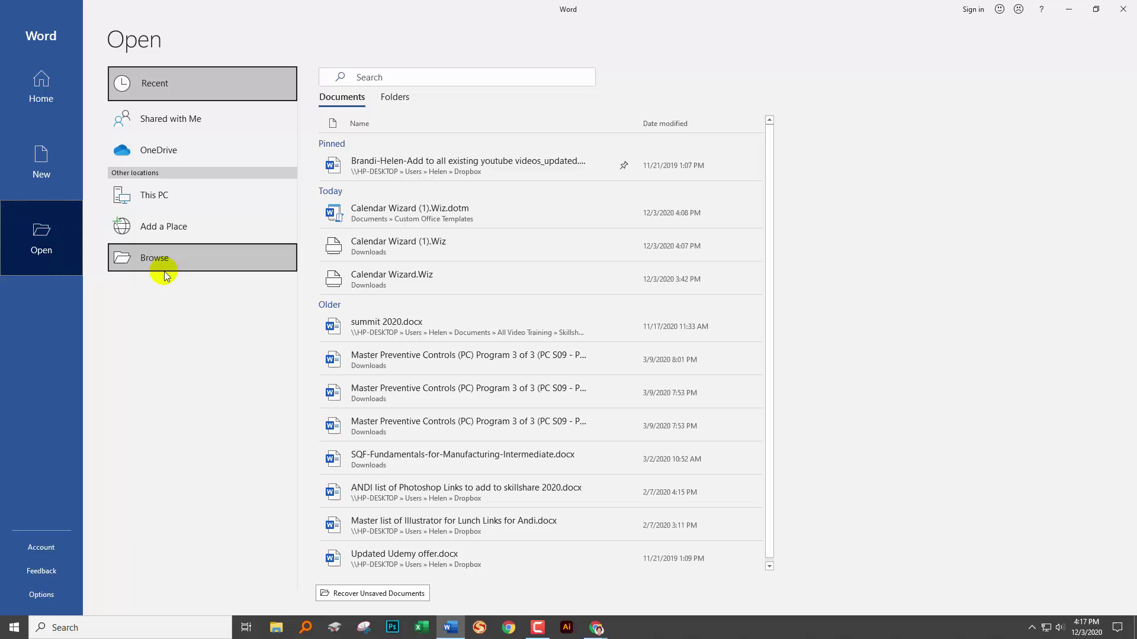
click(177, 261)
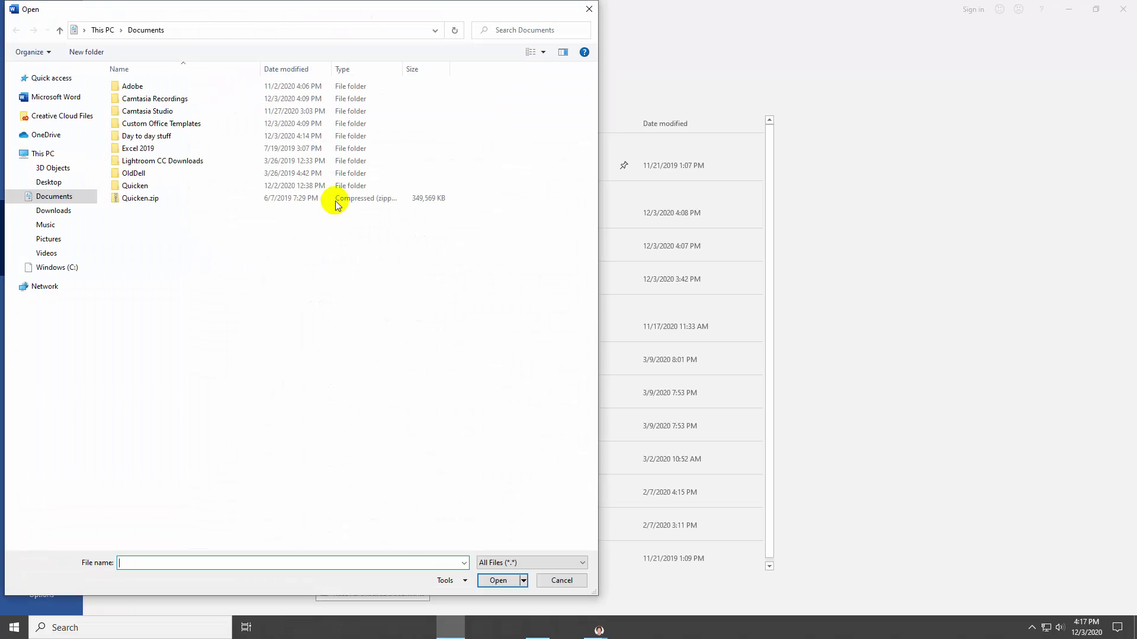
click(52, 211)
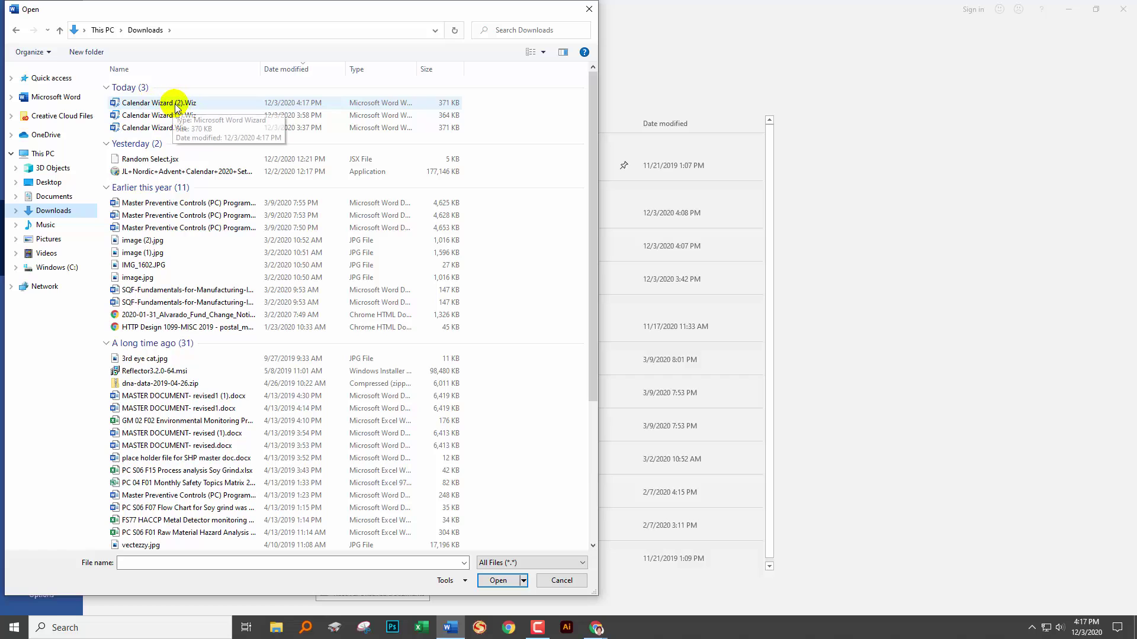
click(177, 106)
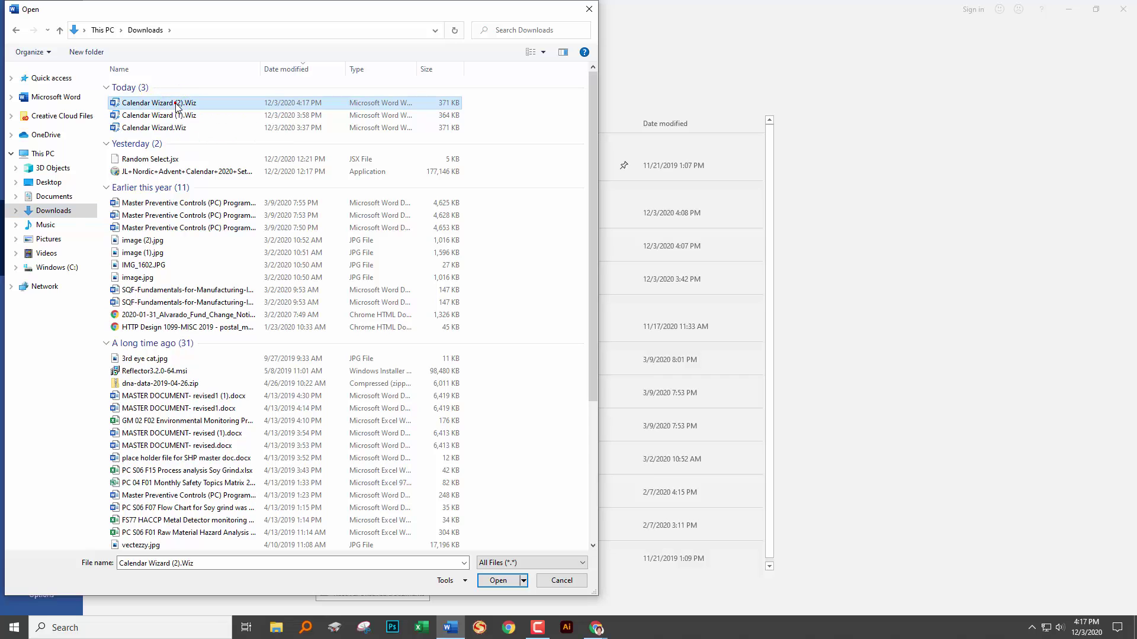
click(497, 581)
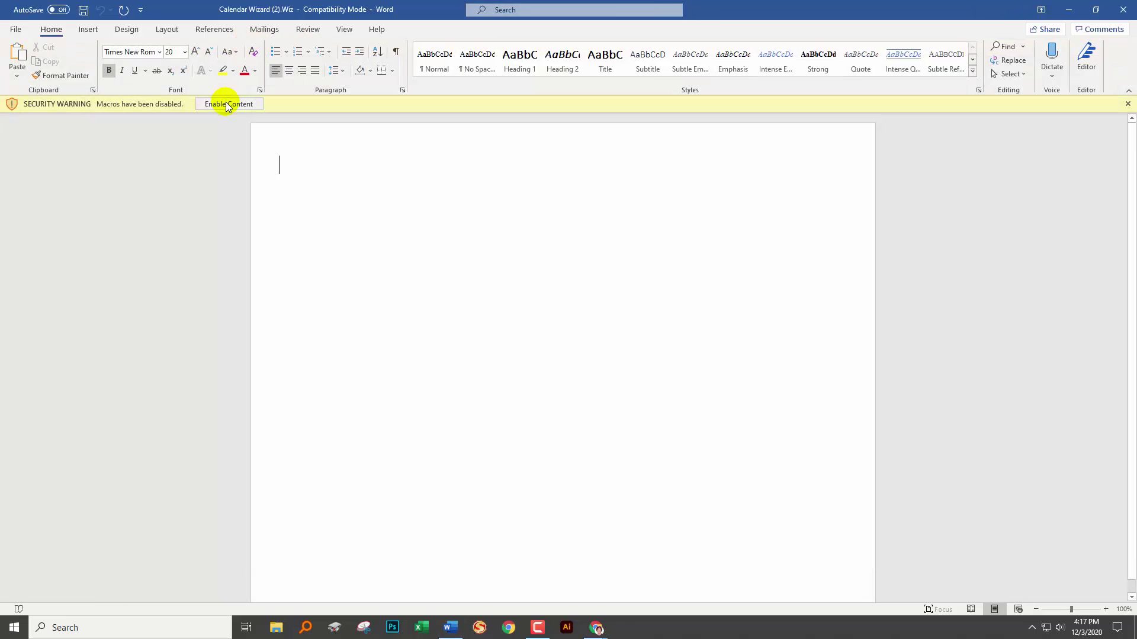
Step: Enable the file's macros, run the StartWizard macro, and dismiss its active-document warning
click(226, 103)
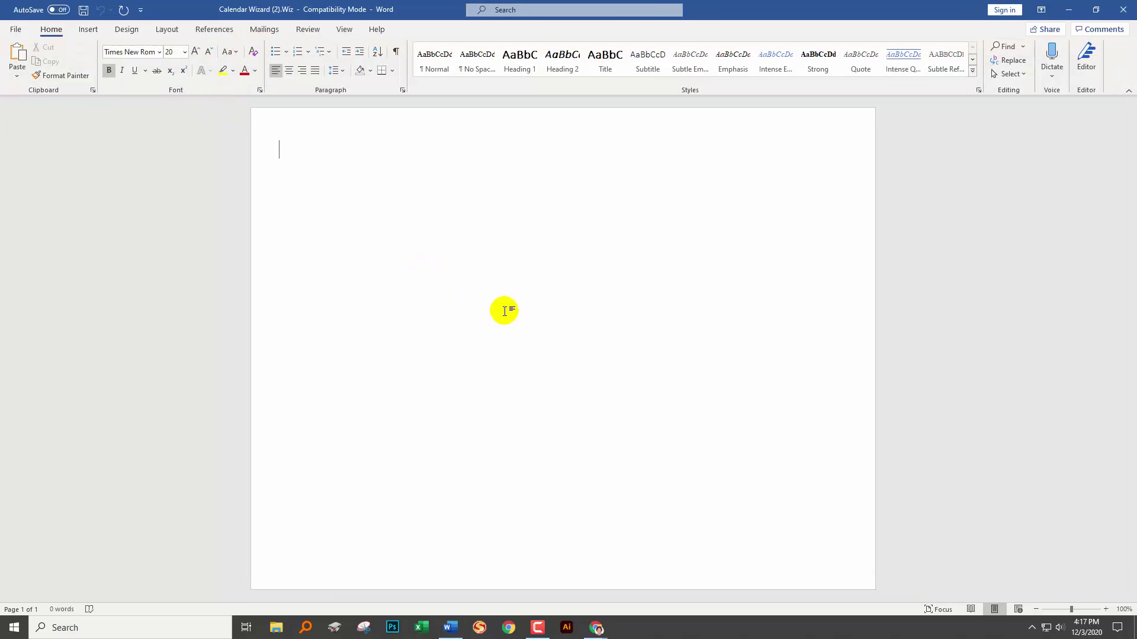
click(344, 30)
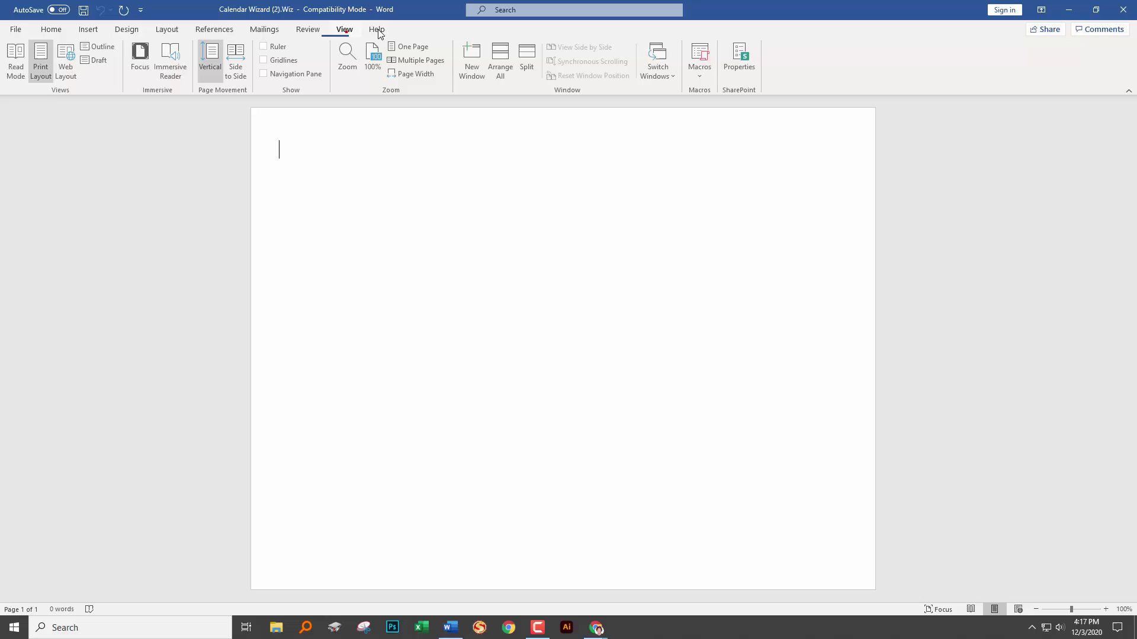
click(701, 59)
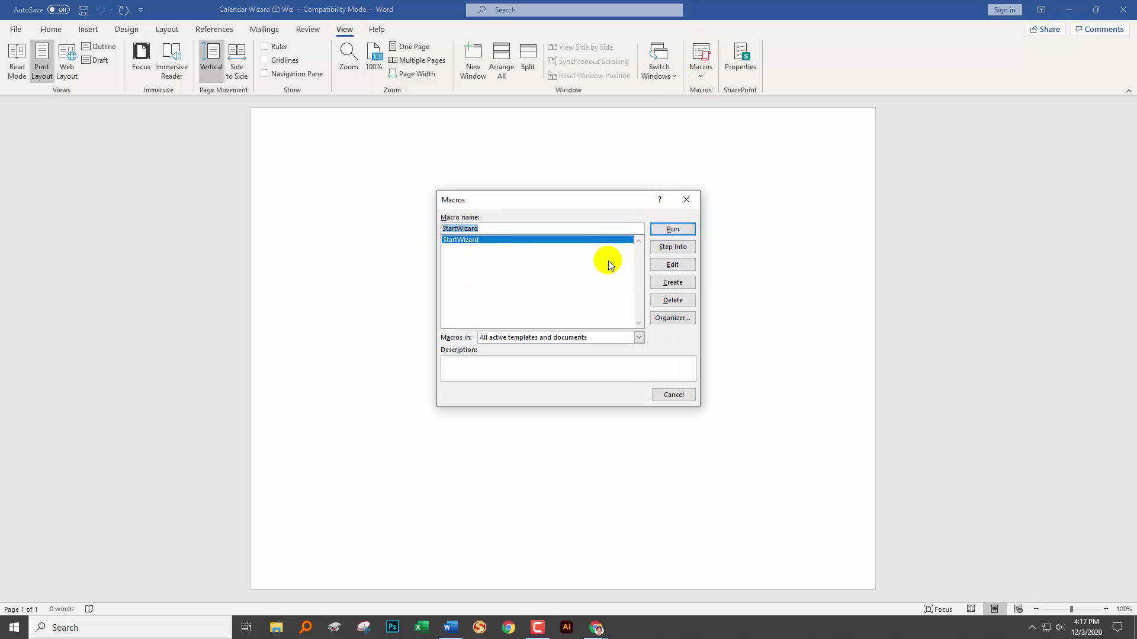
click(673, 230)
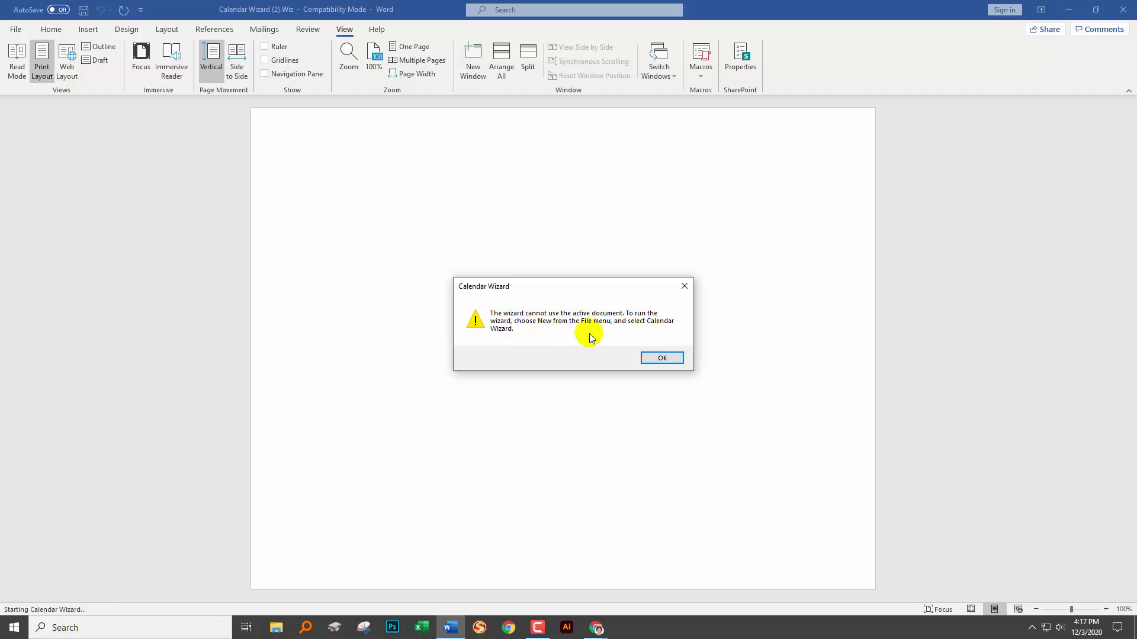
click(662, 360)
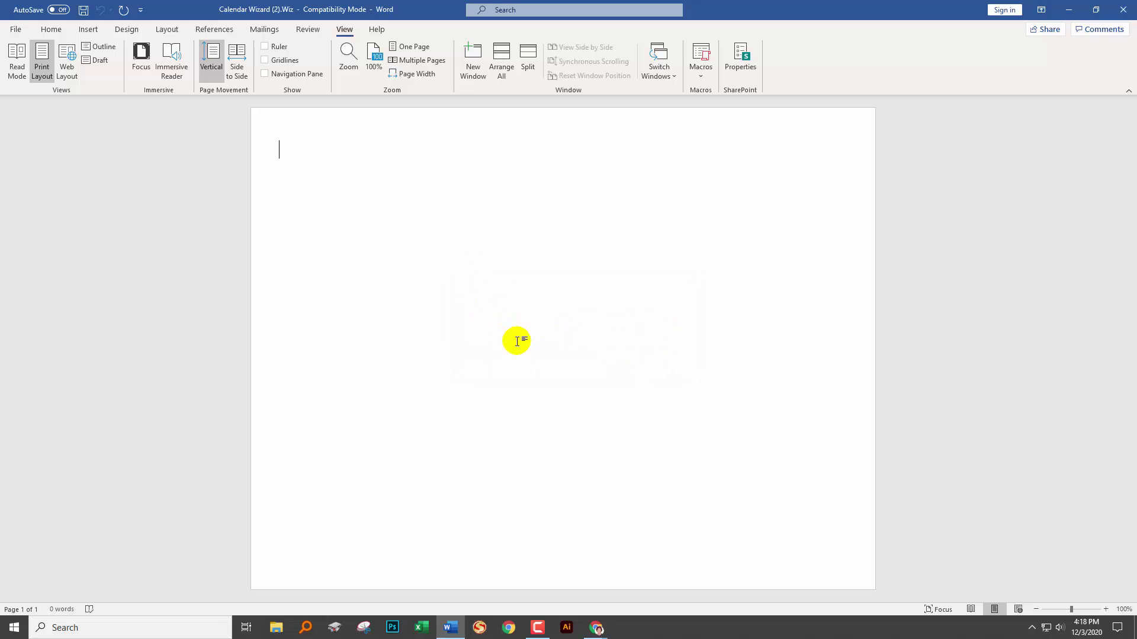
Step: Save the wizard as Calendar Wizard (2).Wiz.dotm macro-enabled template, then restart Word
click(15, 30)
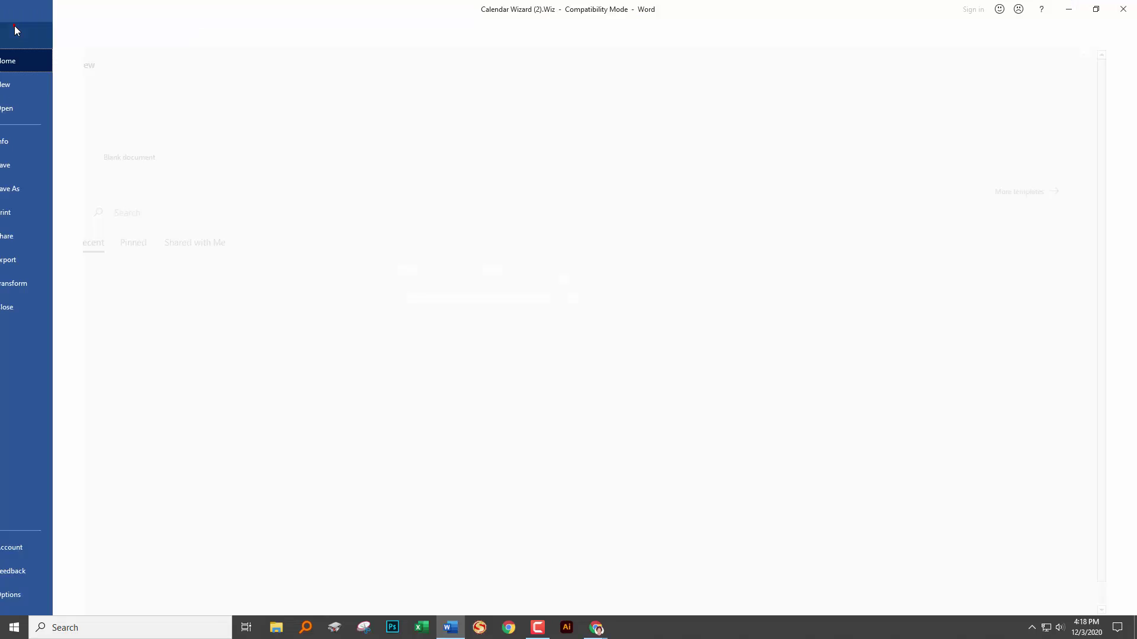
click(42, 188)
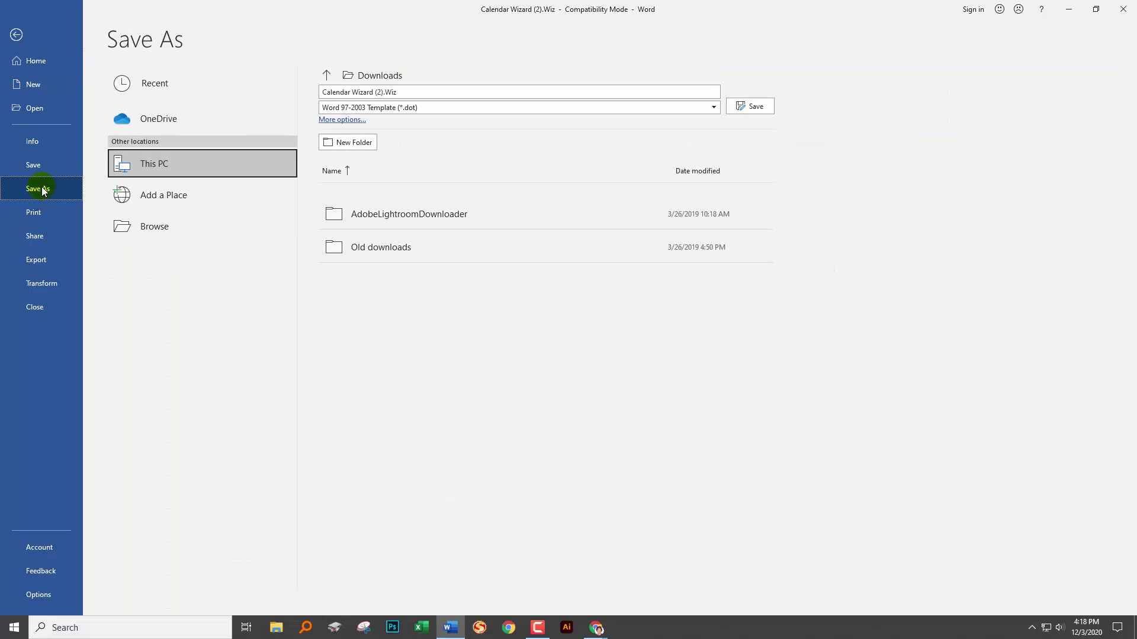
click(410, 92)
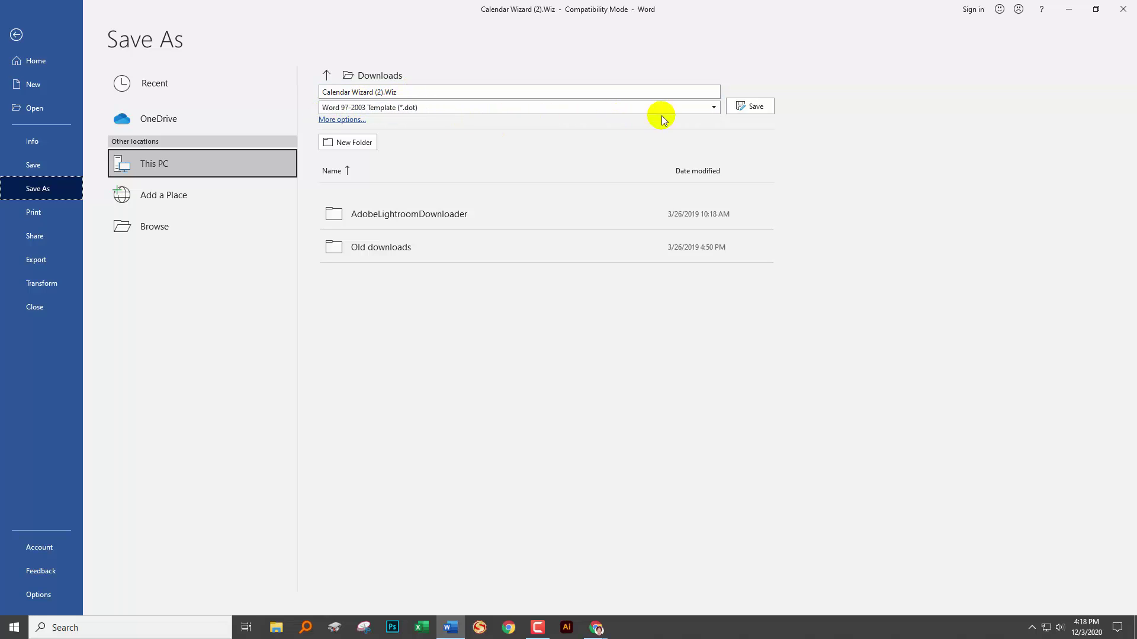
click(713, 107)
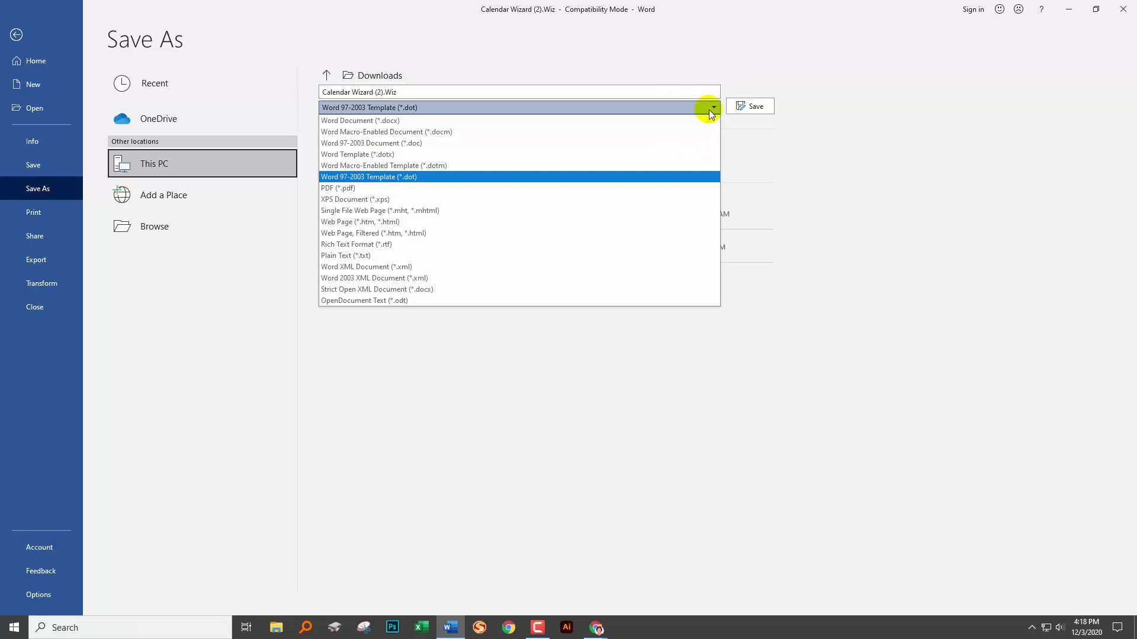
click(416, 166)
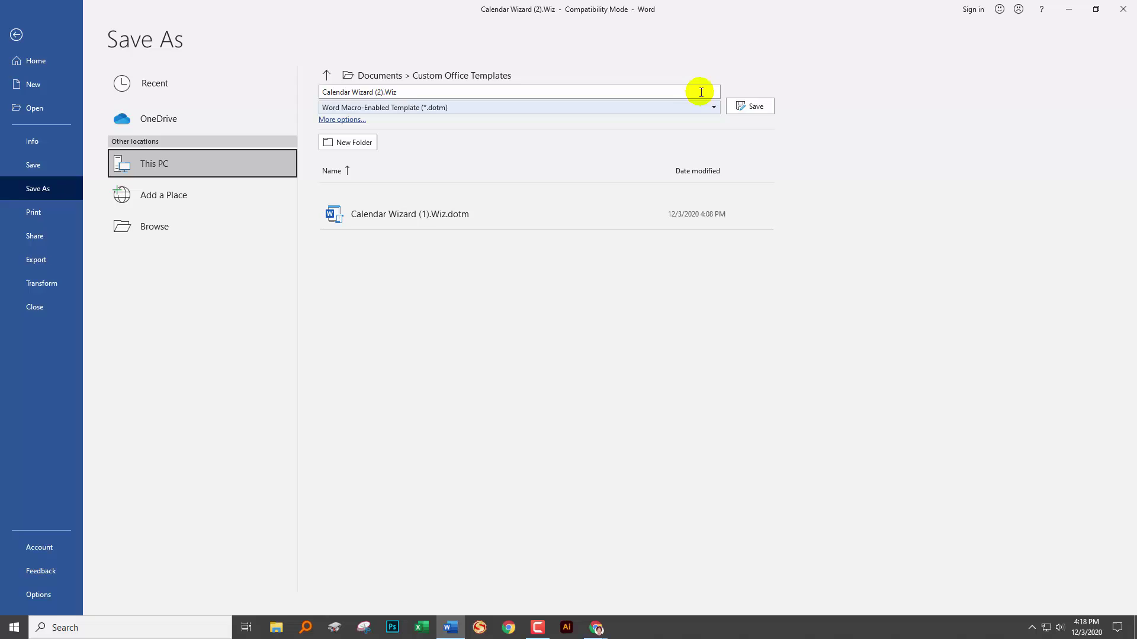
click(755, 107)
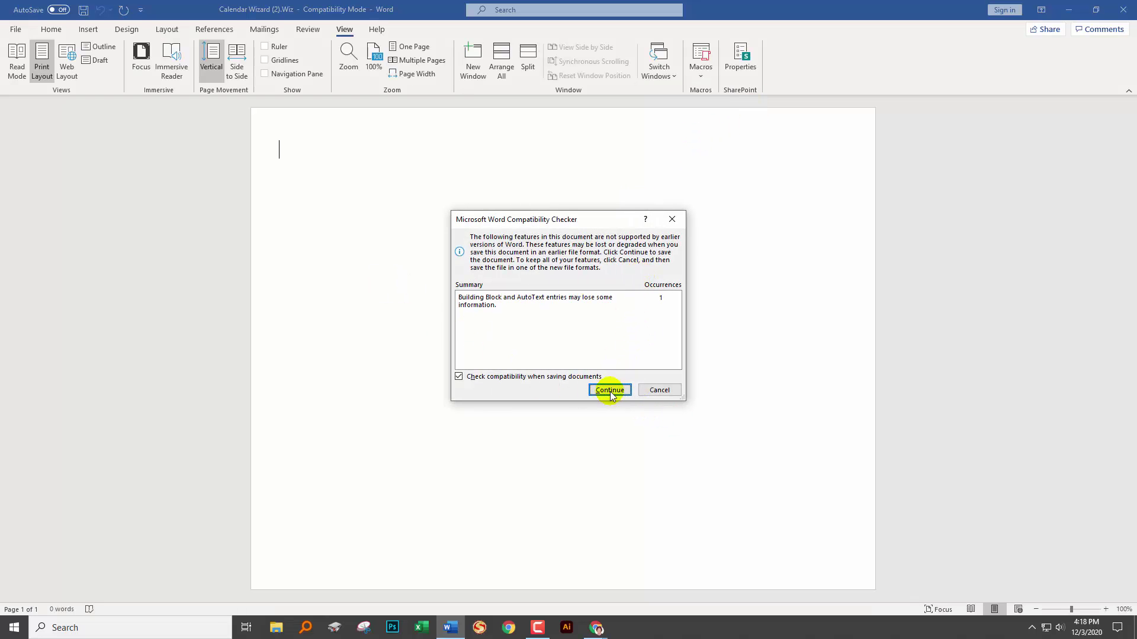
click(602, 389)
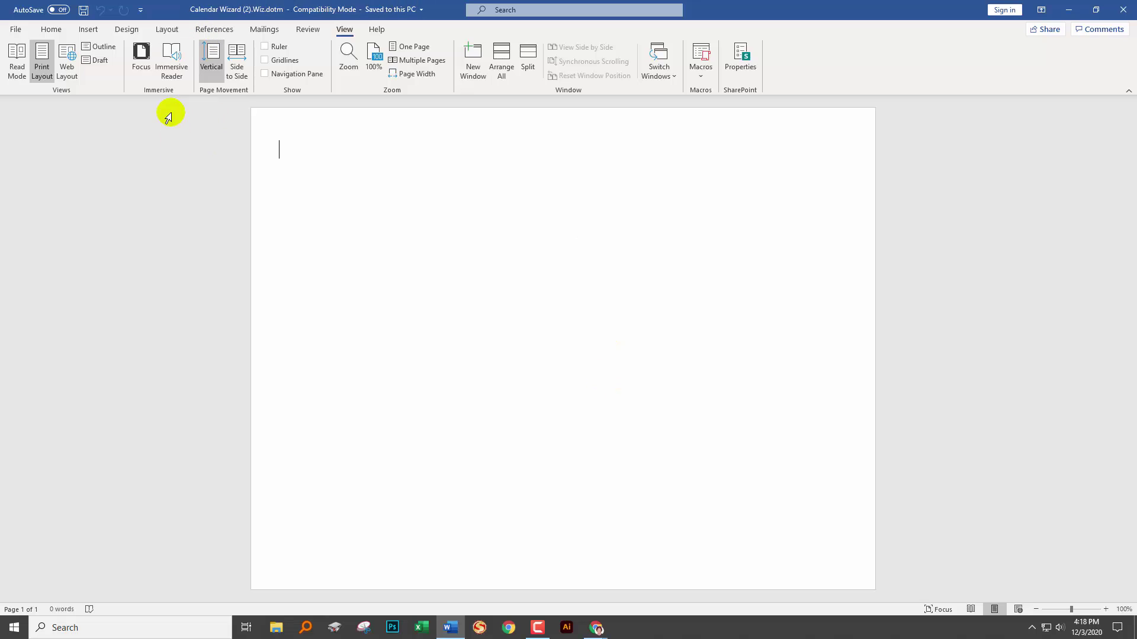
click(1123, 9)
click(451, 629)
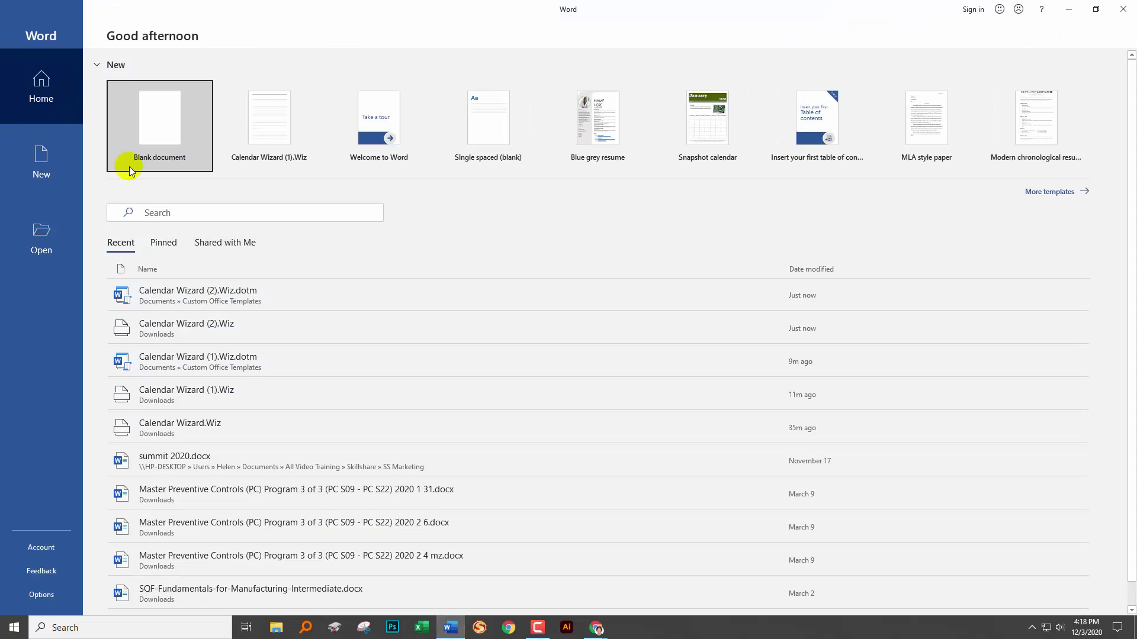
Step: Create a new document from the Personal template Calendar Wizard (2).Wiz
click(35, 156)
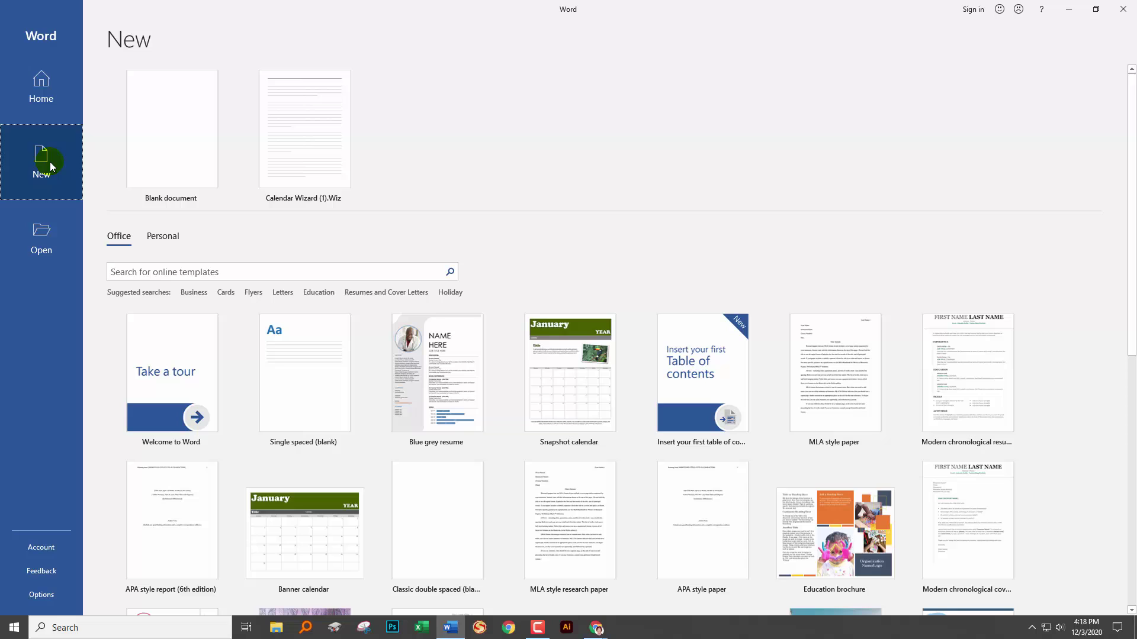
click(161, 237)
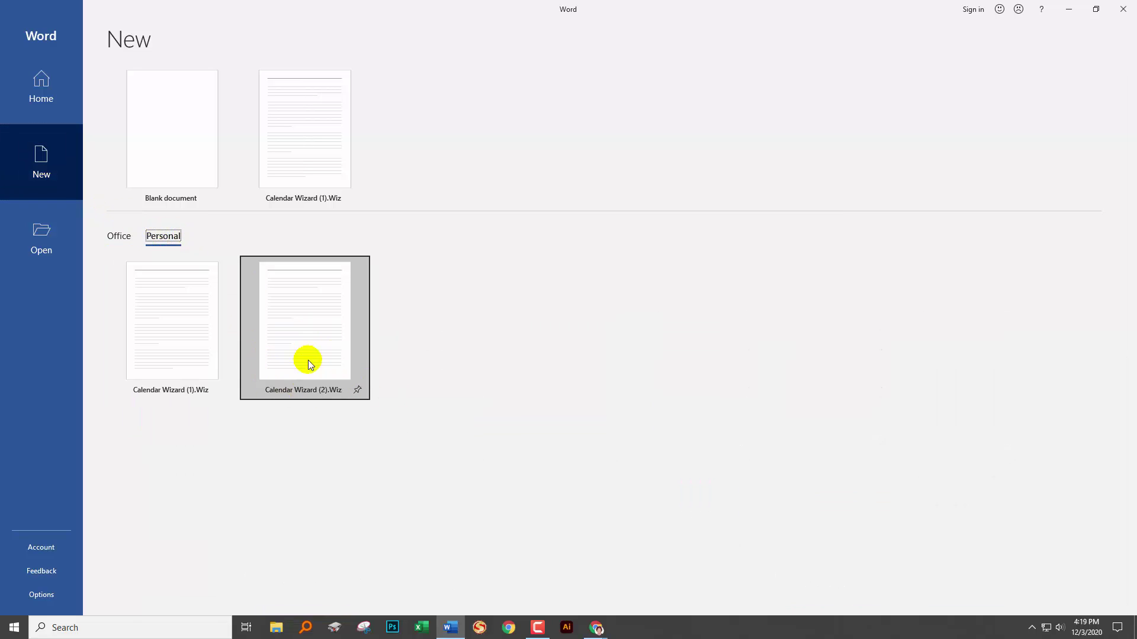
click(303, 323)
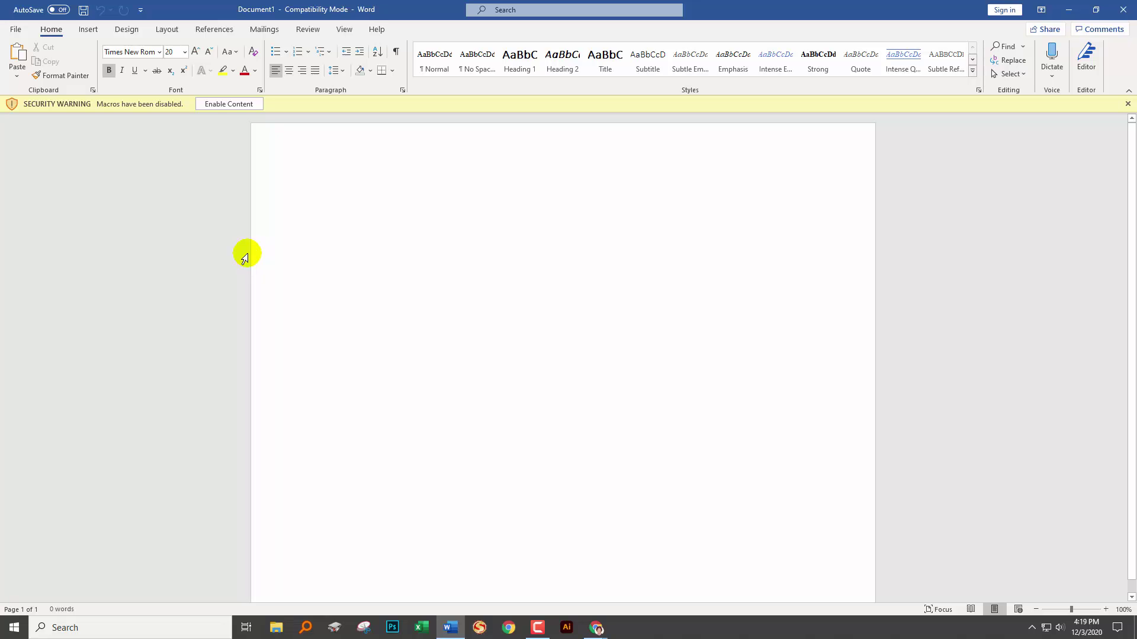
Step: Enable macros and choose Banner style, Landscape orientation, and Yes for room for a picture
click(232, 105)
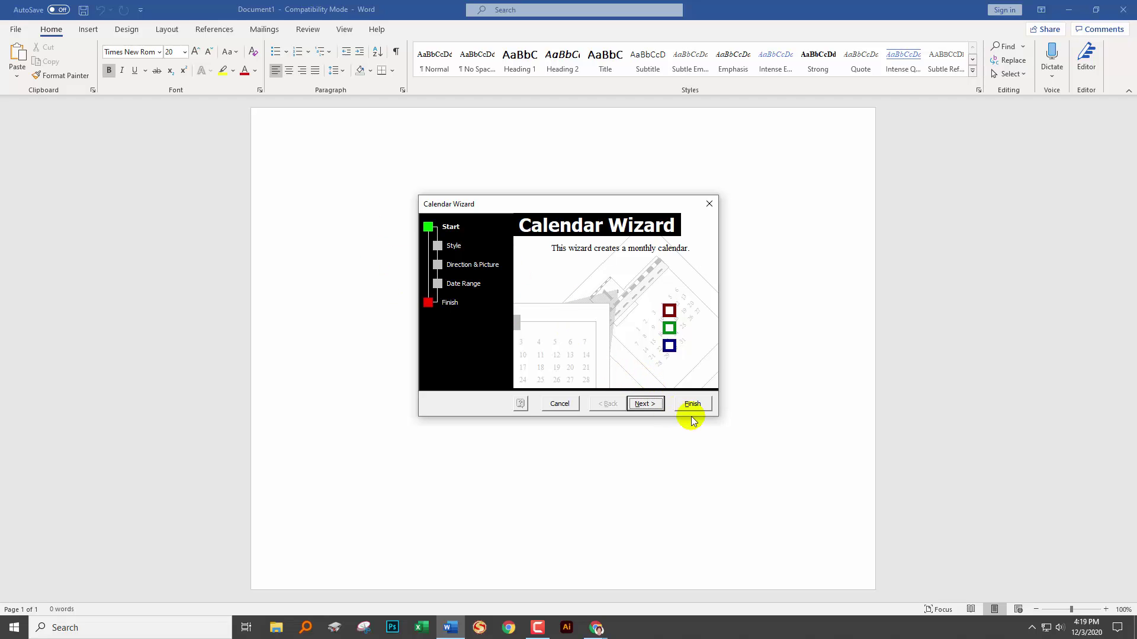
click(647, 404)
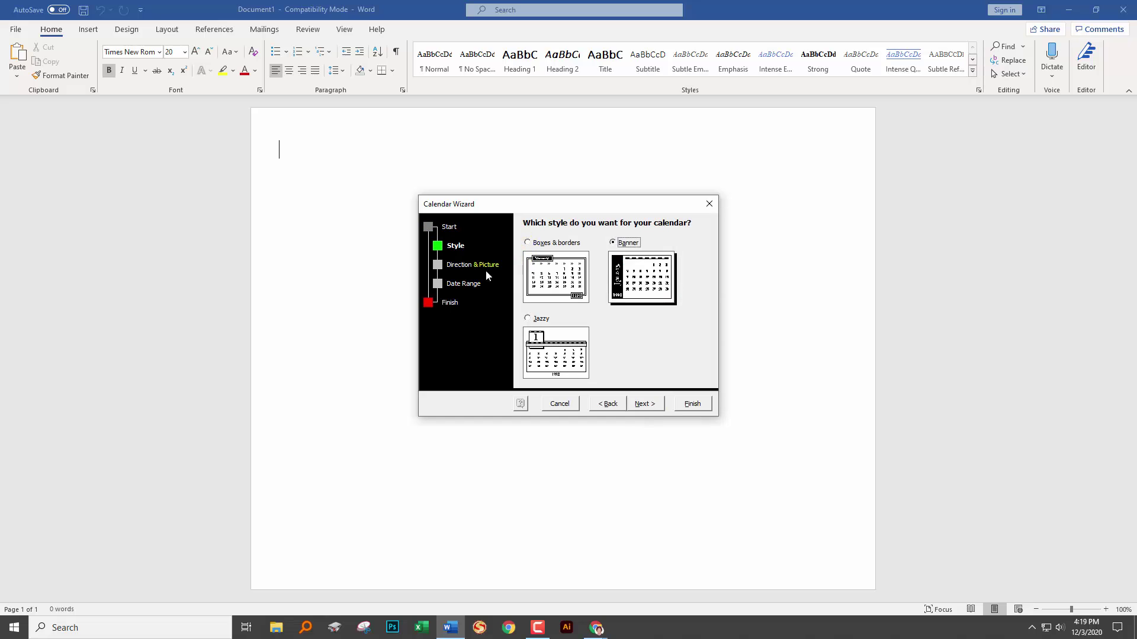
click(644, 404)
click(638, 254)
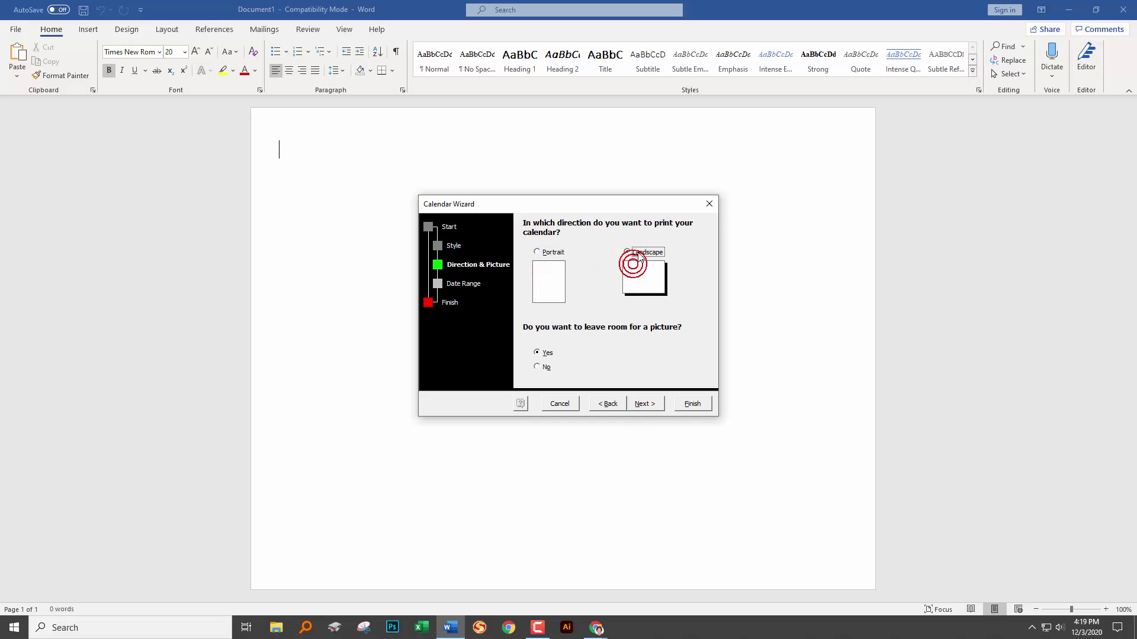
click(549, 351)
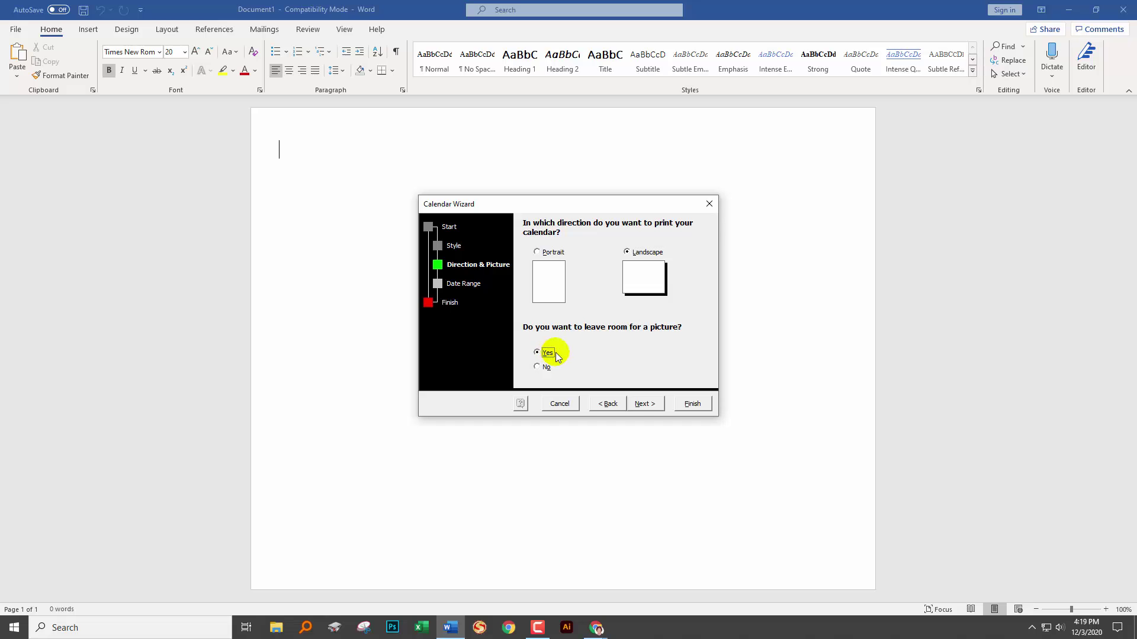
Step: Set the calendar to start in December 2020 and end in December 2021
click(642, 402)
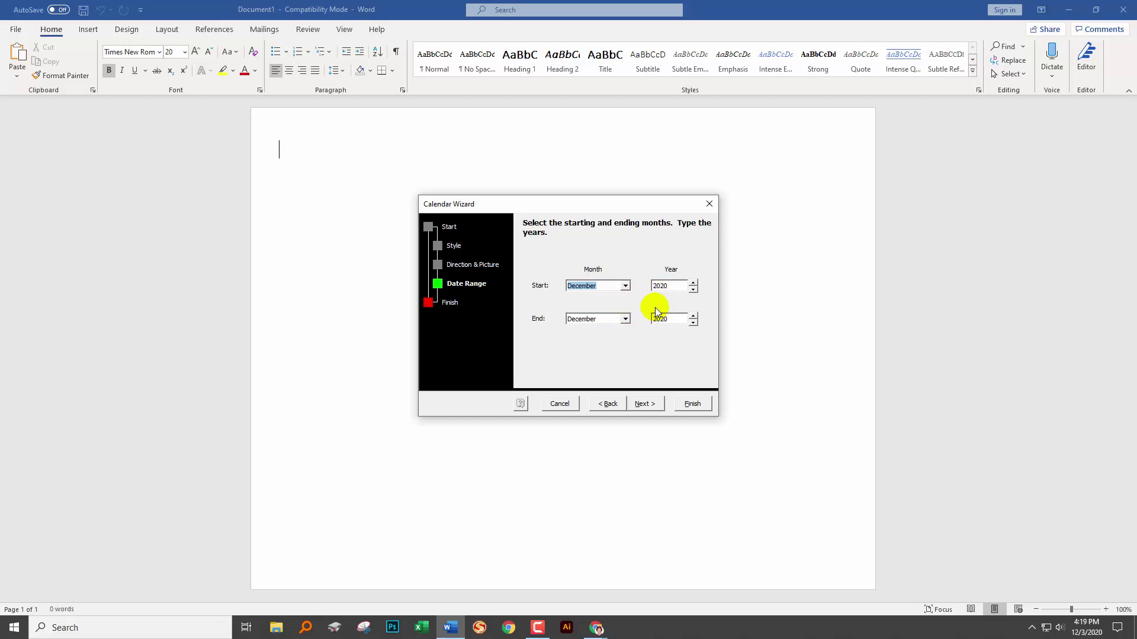
click(624, 286)
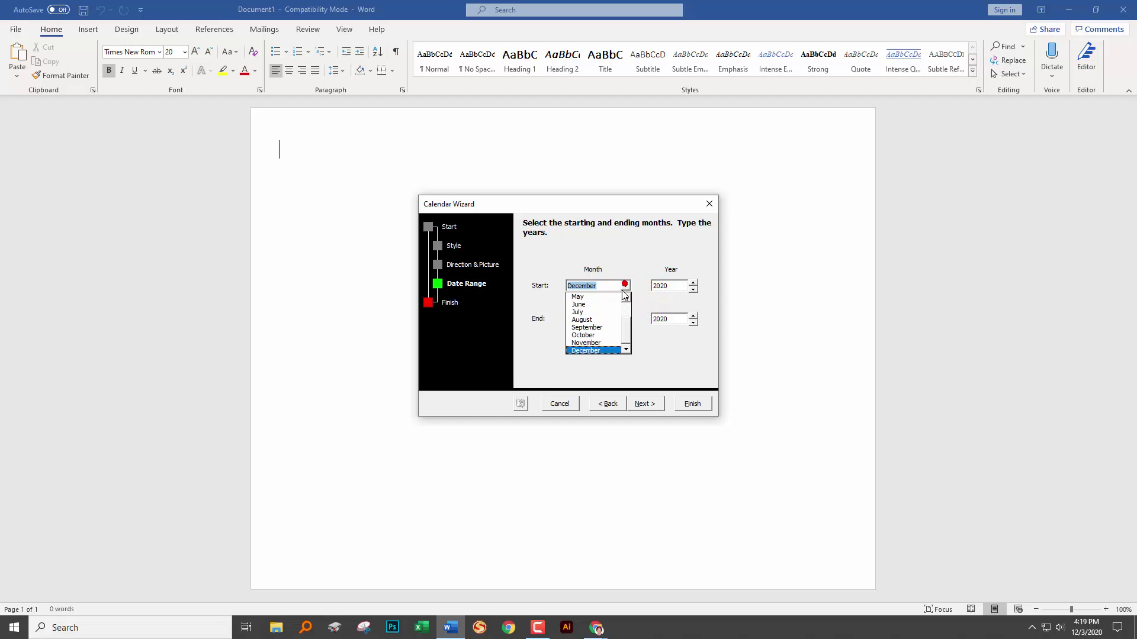
scroll(627, 335, up, 2)
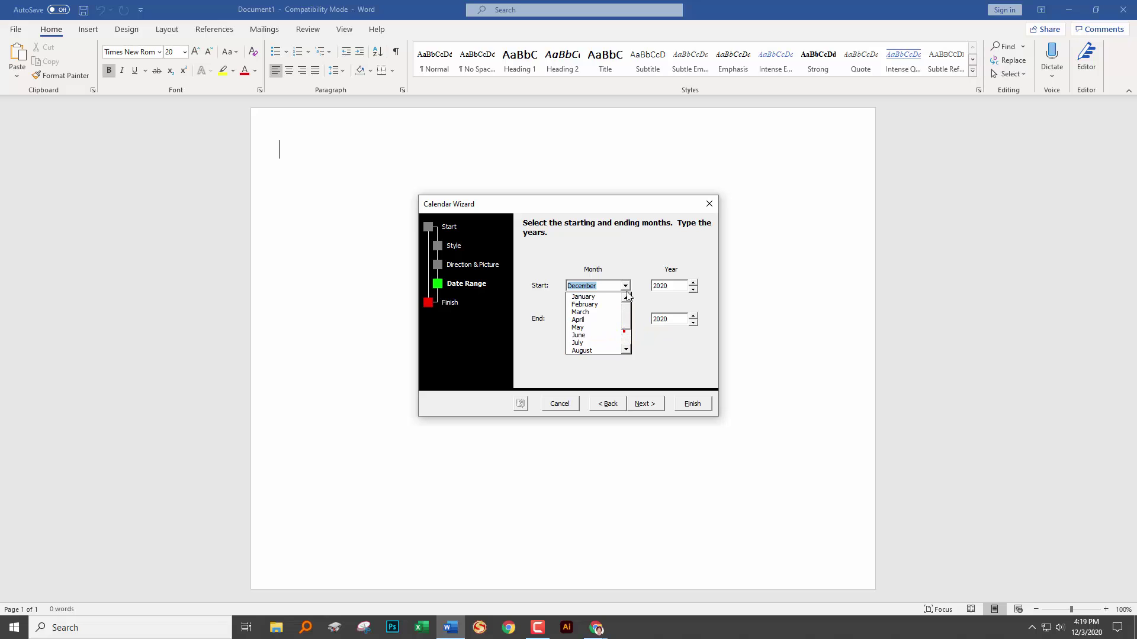
click(593, 296)
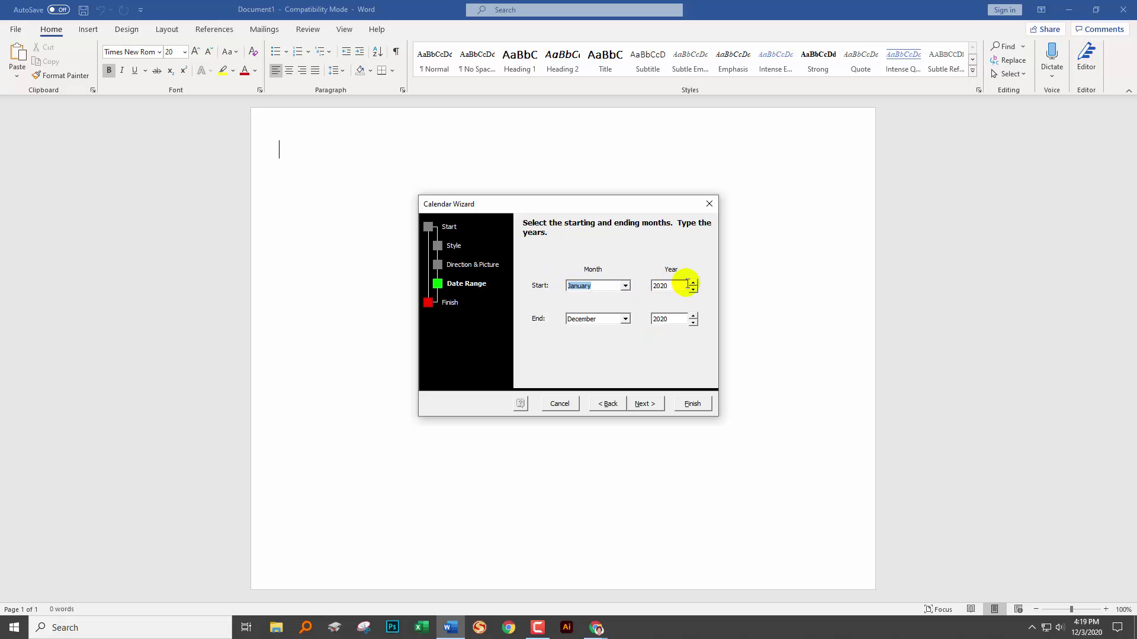
click(693, 282)
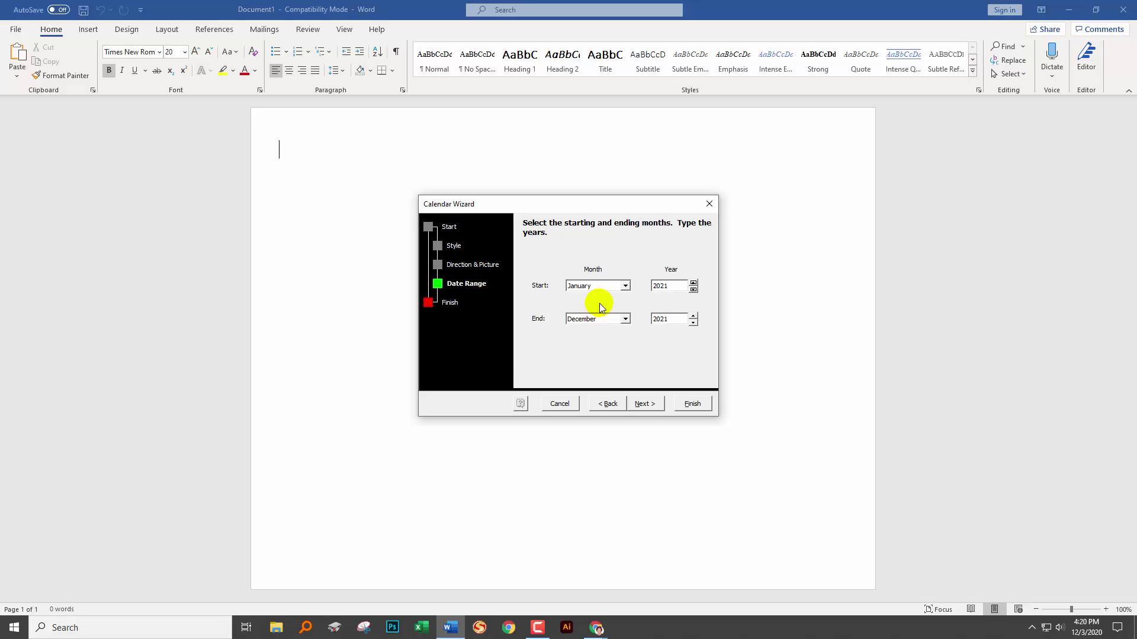
click(625, 287)
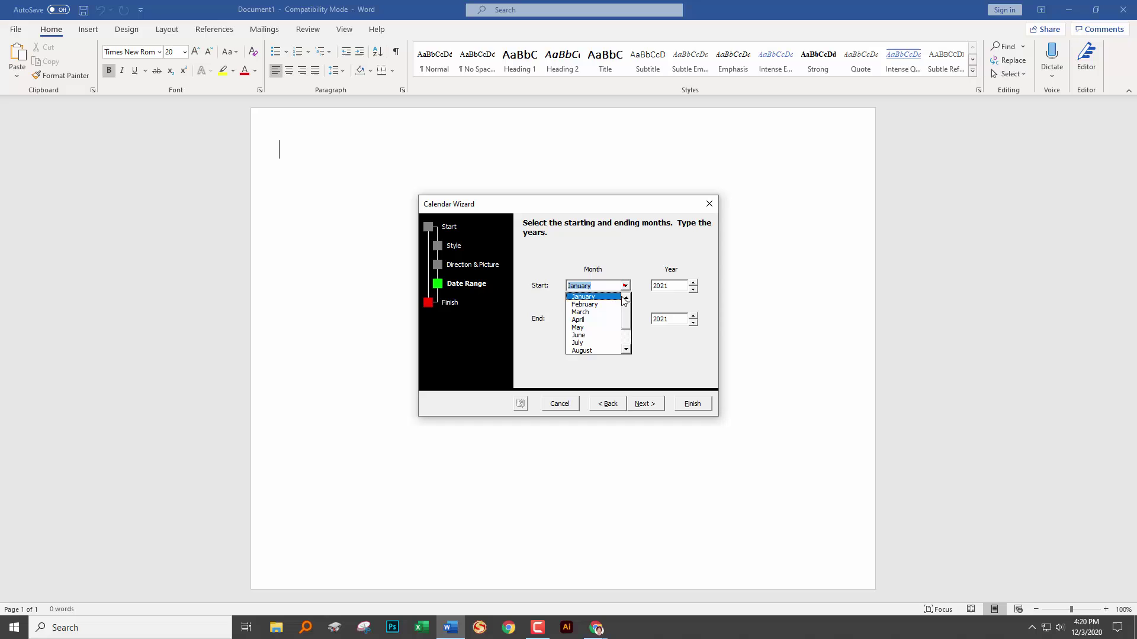
scroll(625, 351, down, 2)
click(601, 351)
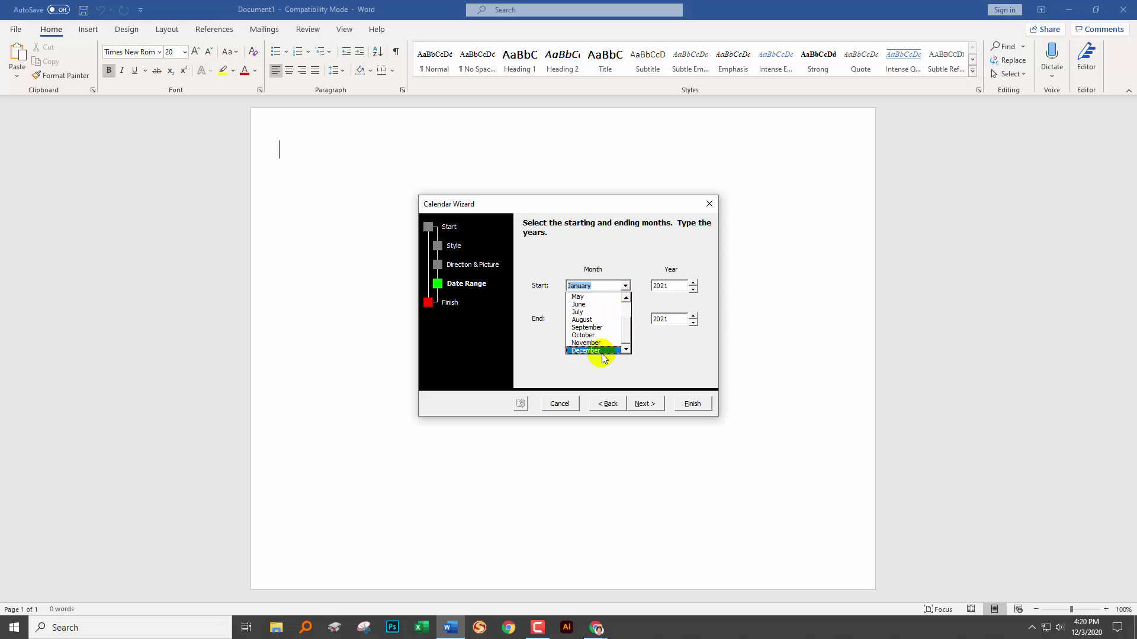
click(693, 291)
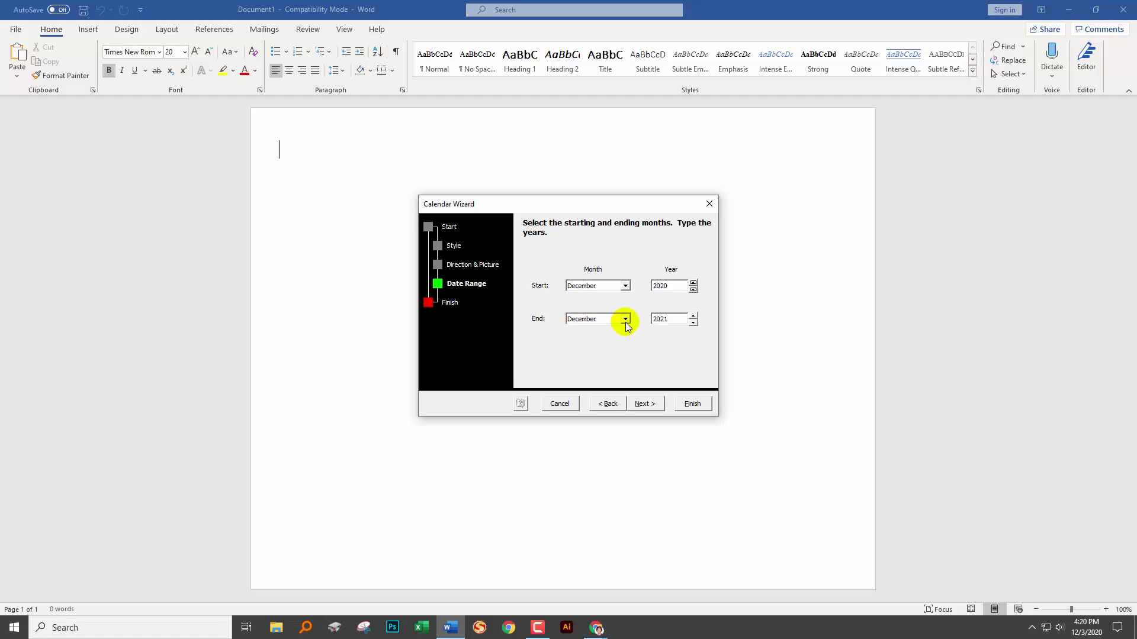
click(643, 404)
Step: Finish the wizard, scroll through the 13 generated pages, and select December's month-name box
click(693, 405)
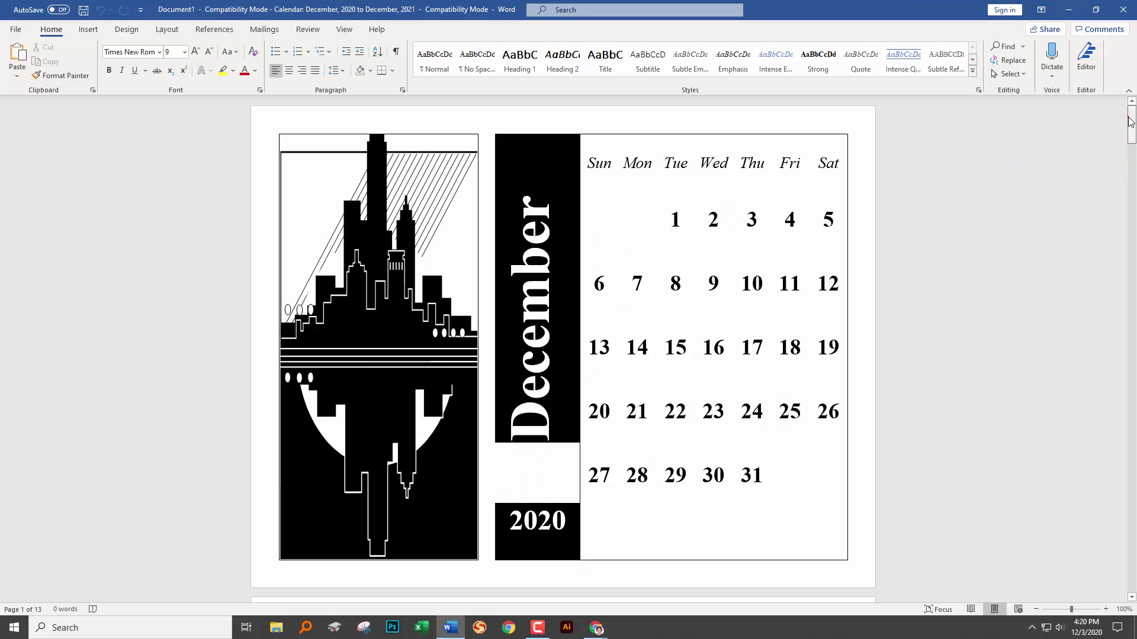
drag(1132, 139, 1123, 611)
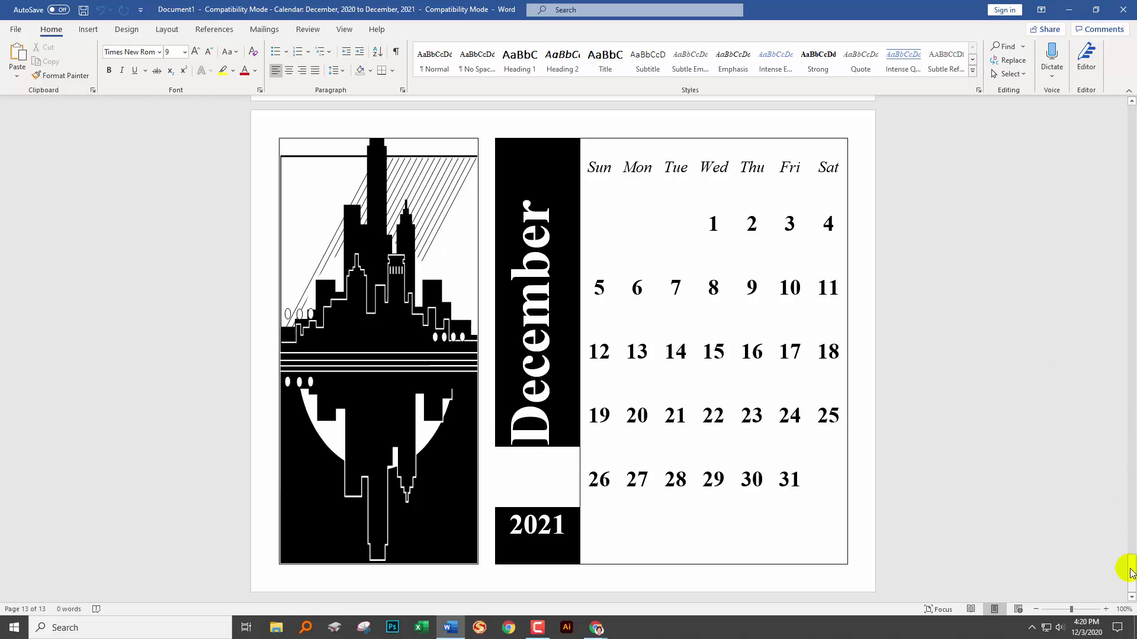
drag(1129, 568, 1111, 108)
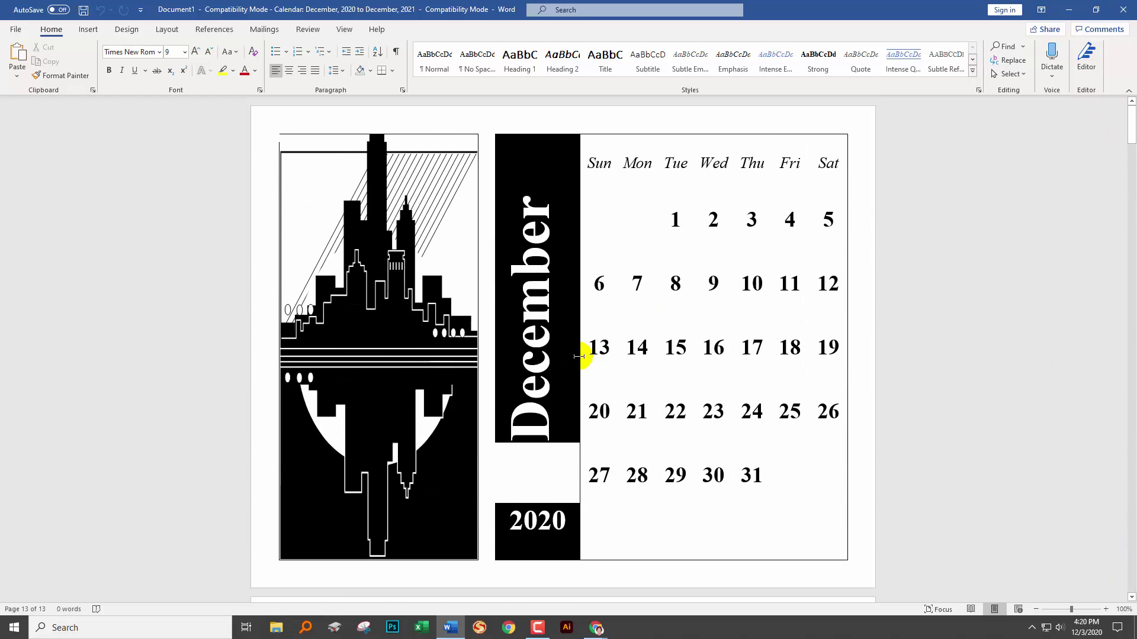
click(515, 474)
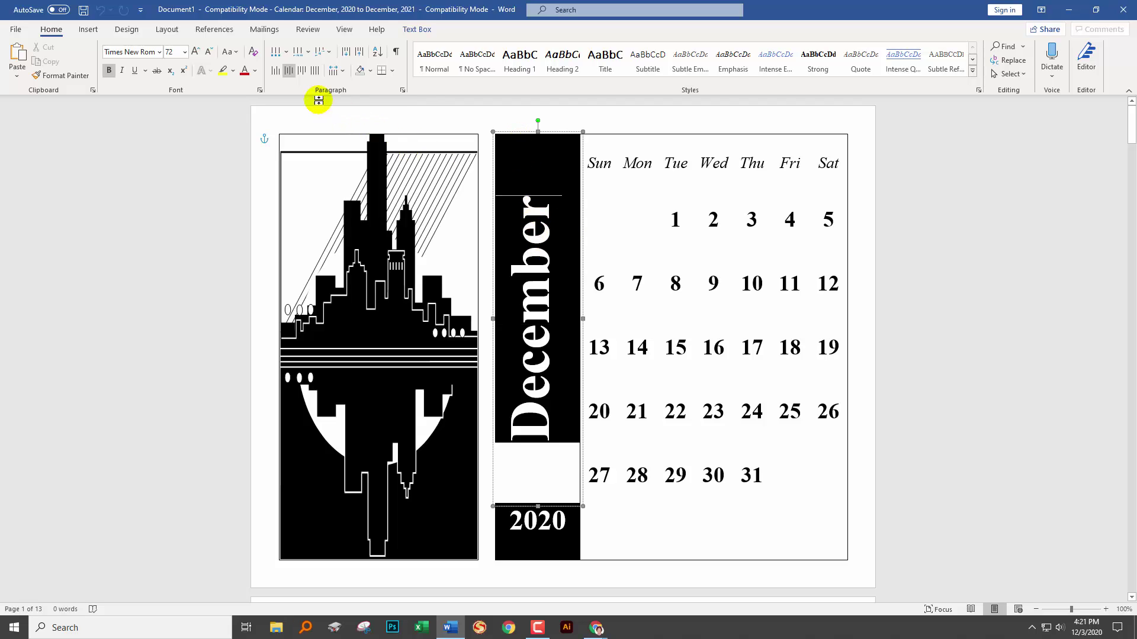
click(314, 72)
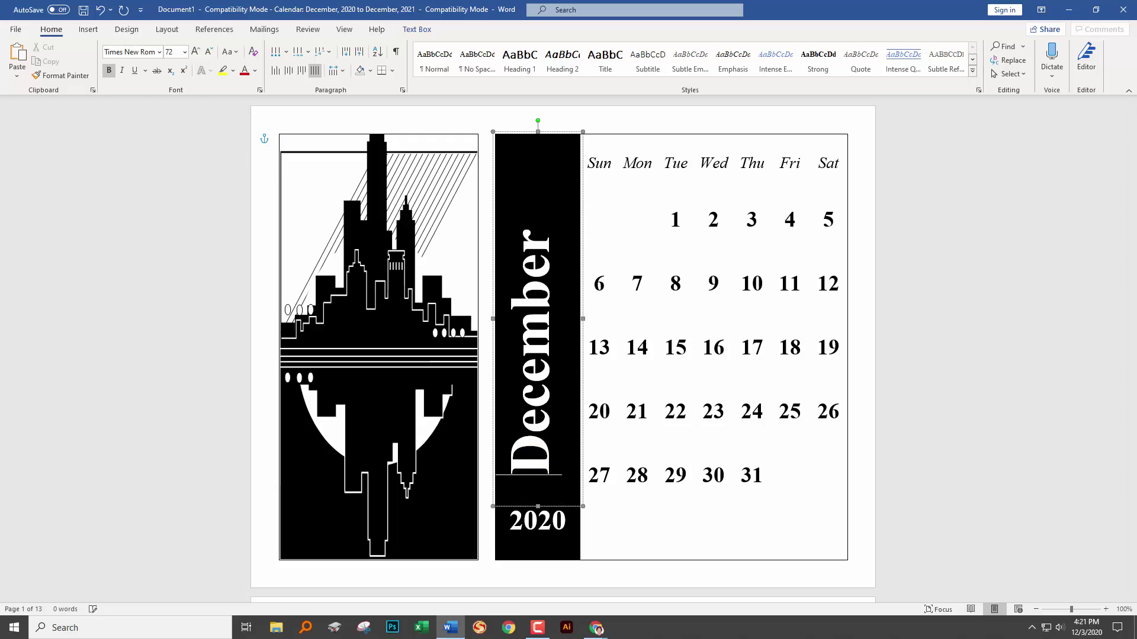
scroll(586, 464, down, 5)
scroll(544, 424, down, 2)
click(536, 353)
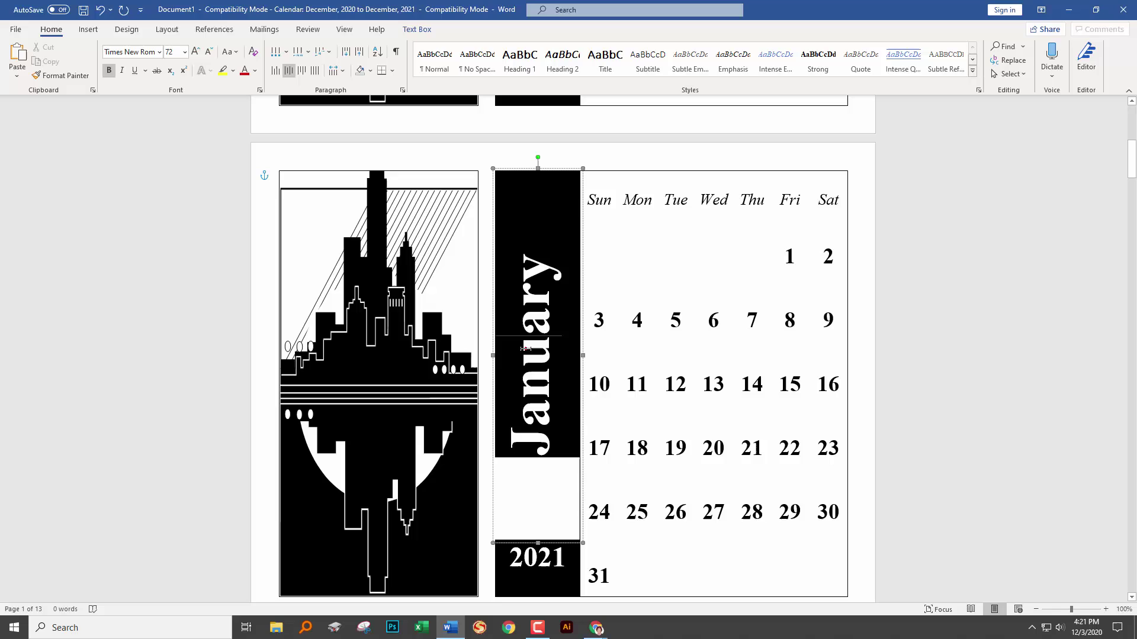
click(314, 71)
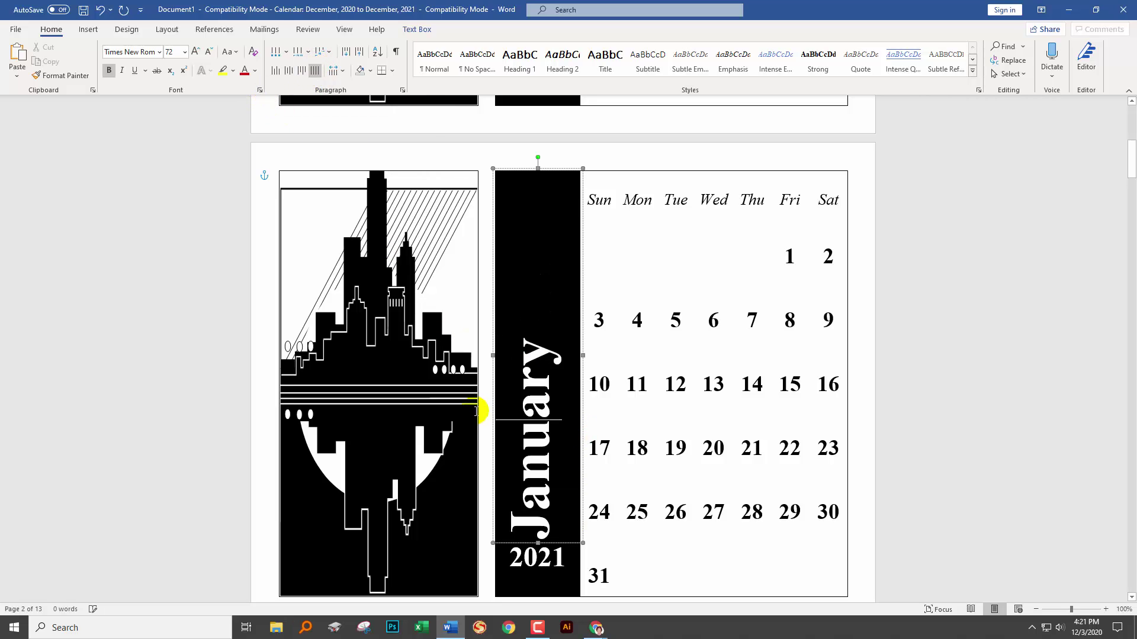
click(569, 521)
scroll(540, 454, down, 3)
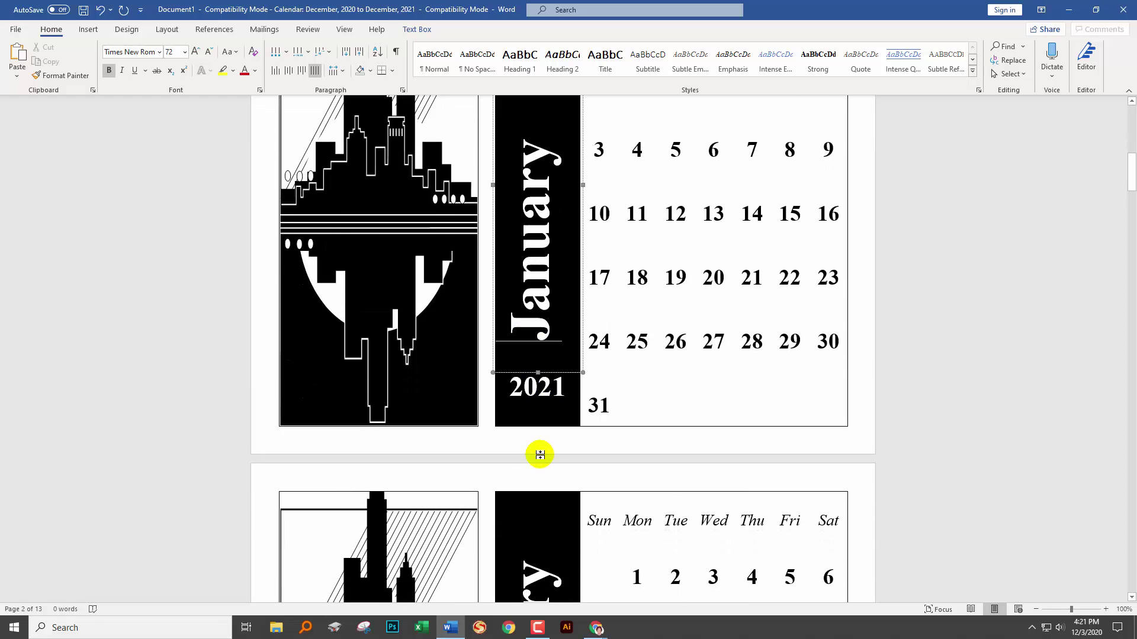
scroll(539, 455, down, 4)
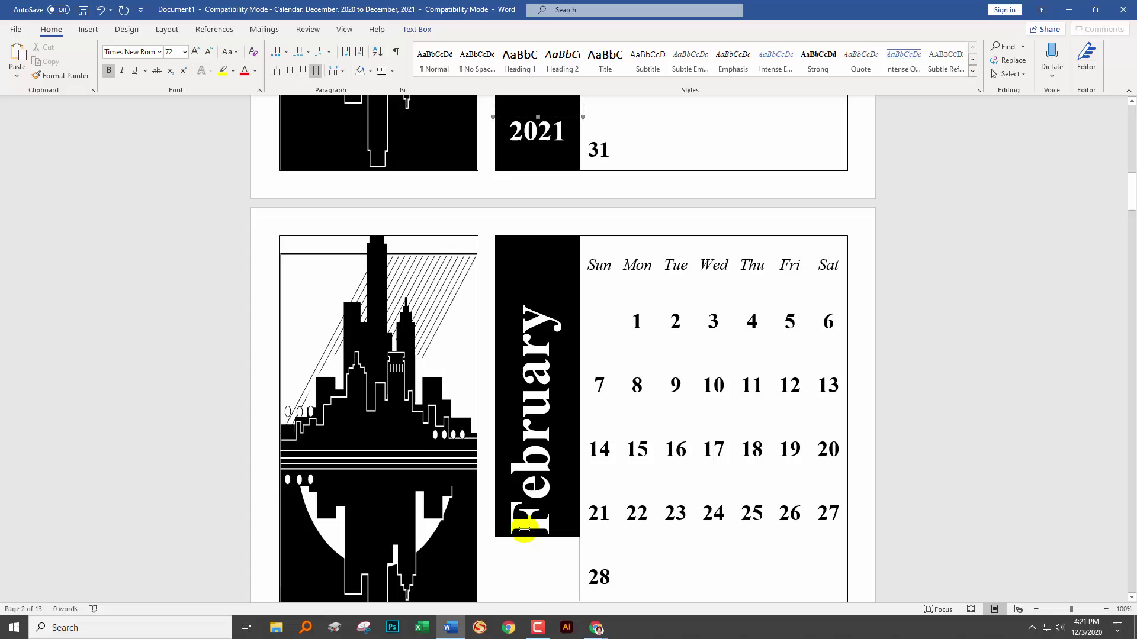
click(524, 529)
click(310, 71)
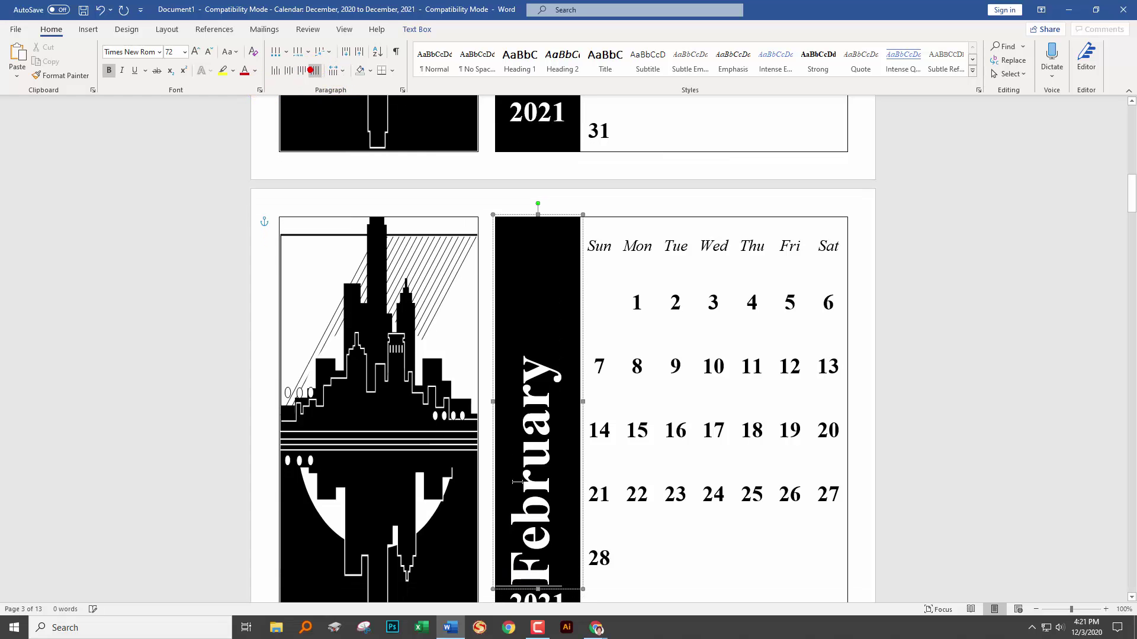
scroll(517, 482, down, 1)
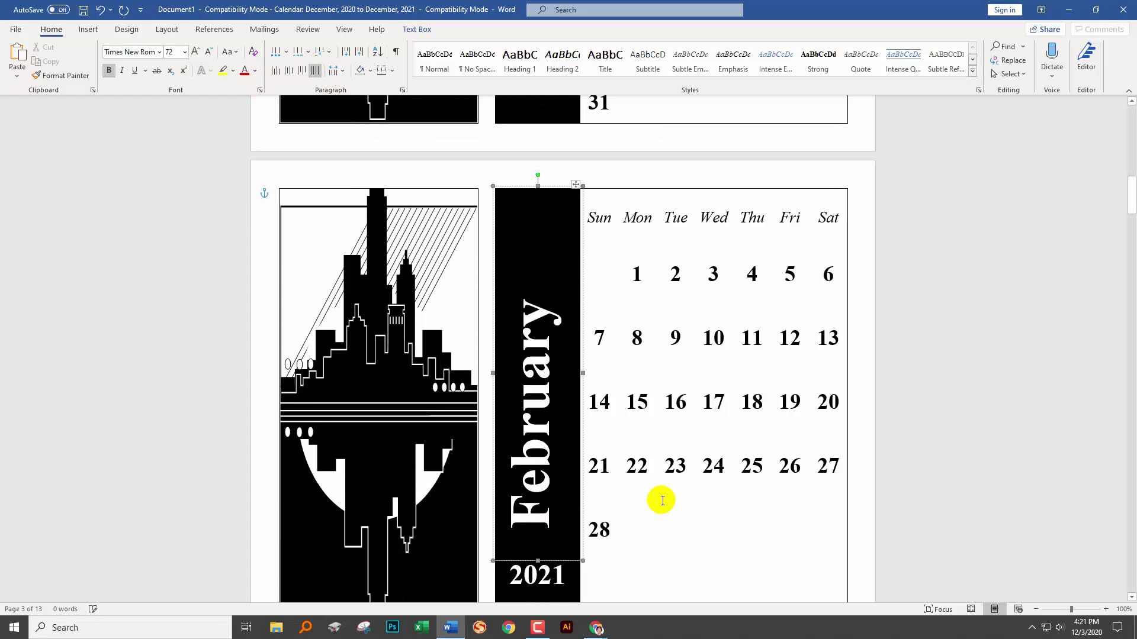
scroll(662, 501, up, 13)
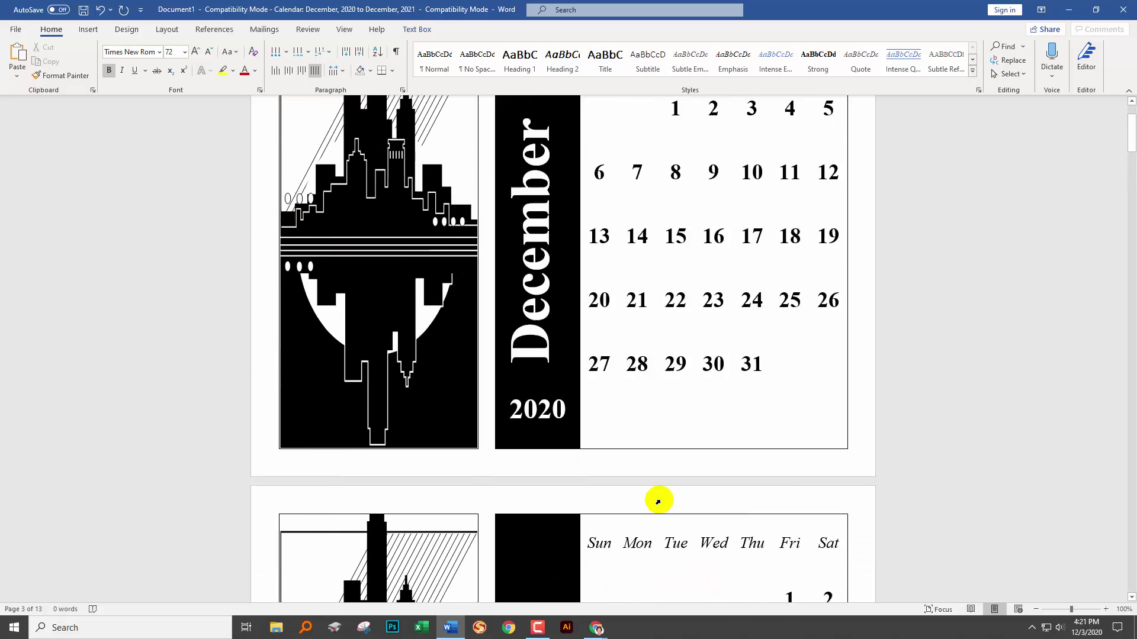
scroll(658, 502, up, 3)
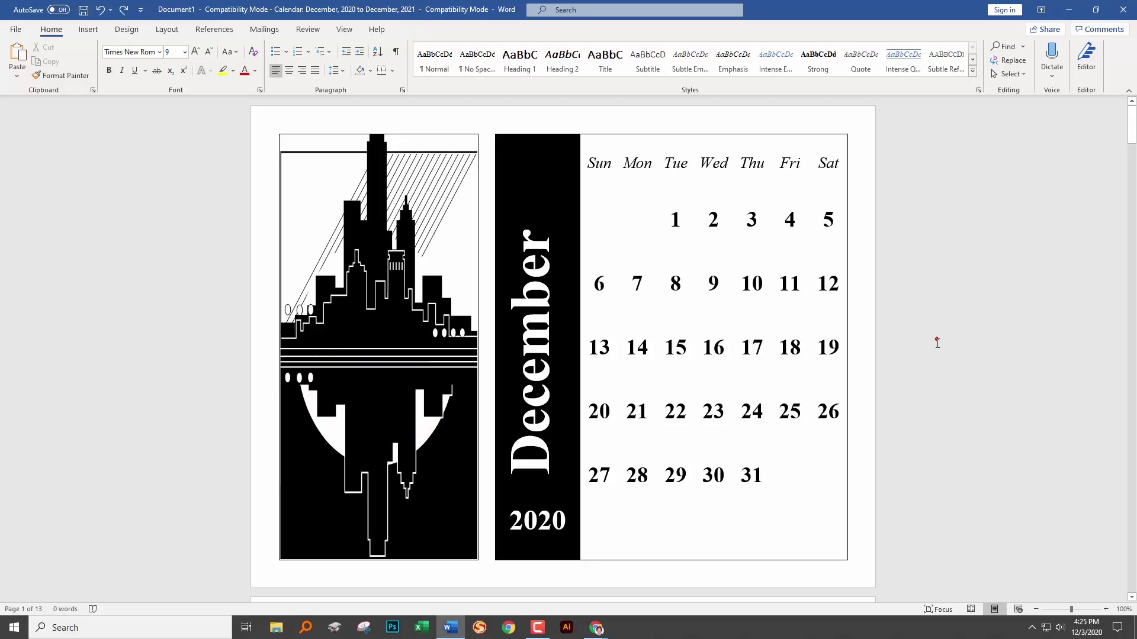
Step: Delete the skyline picture from December's left panel and open Online Pictures
click(428, 309)
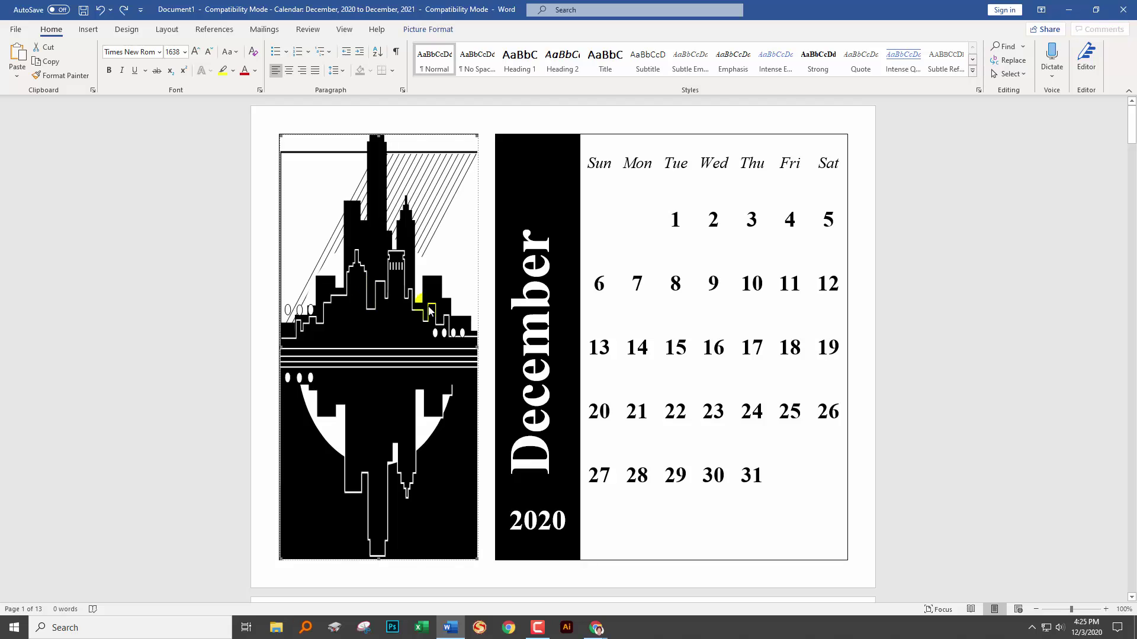
key(Delete)
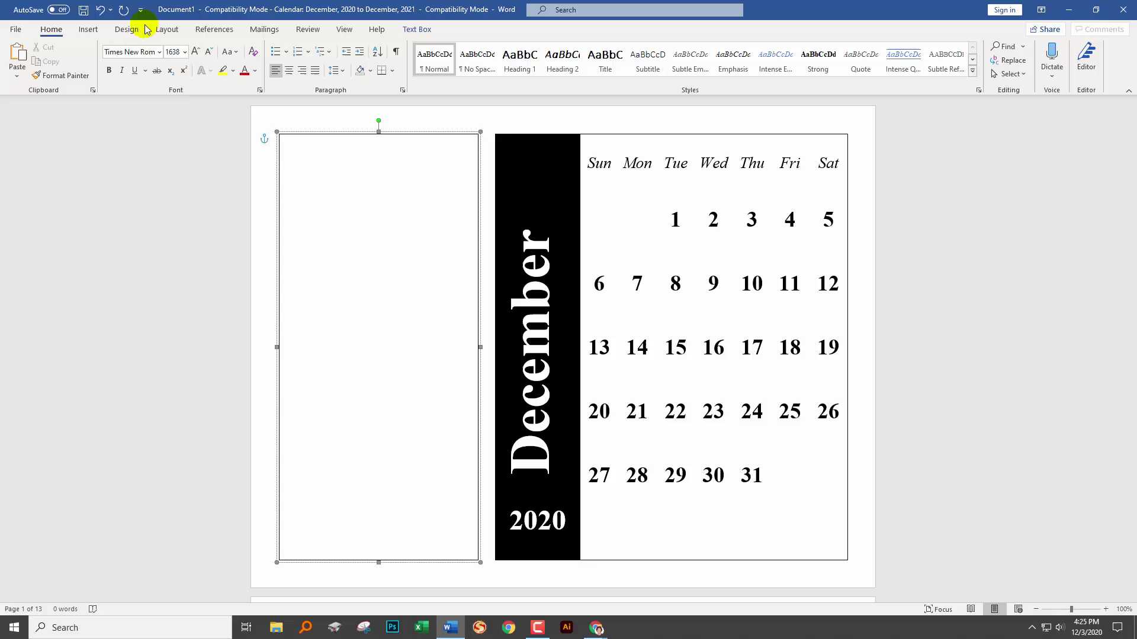
click(88, 29)
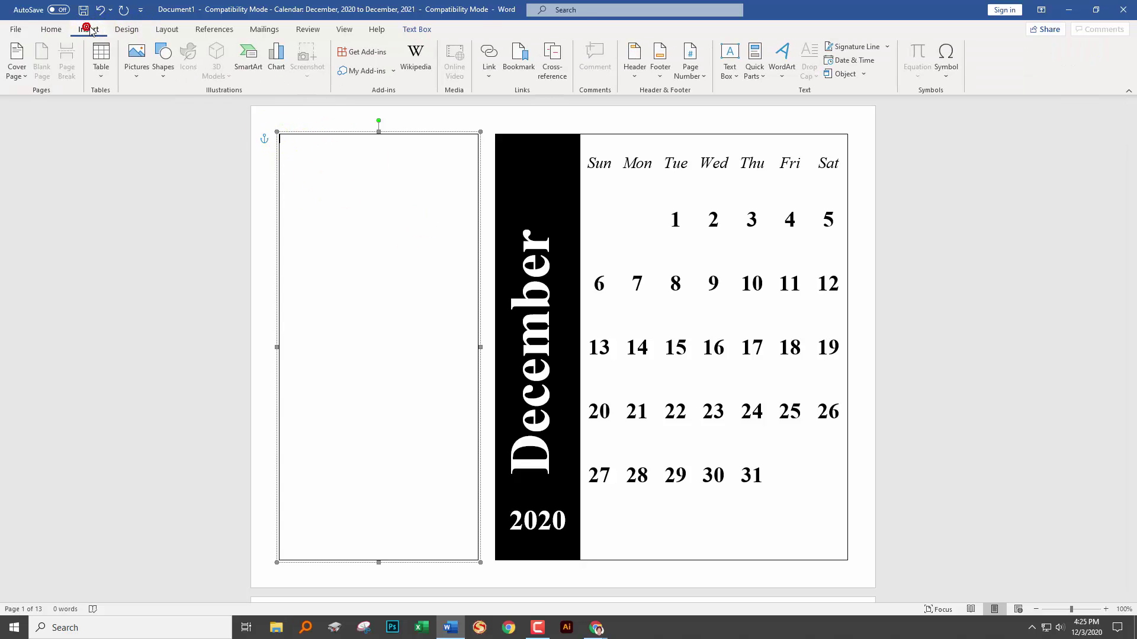
click(137, 56)
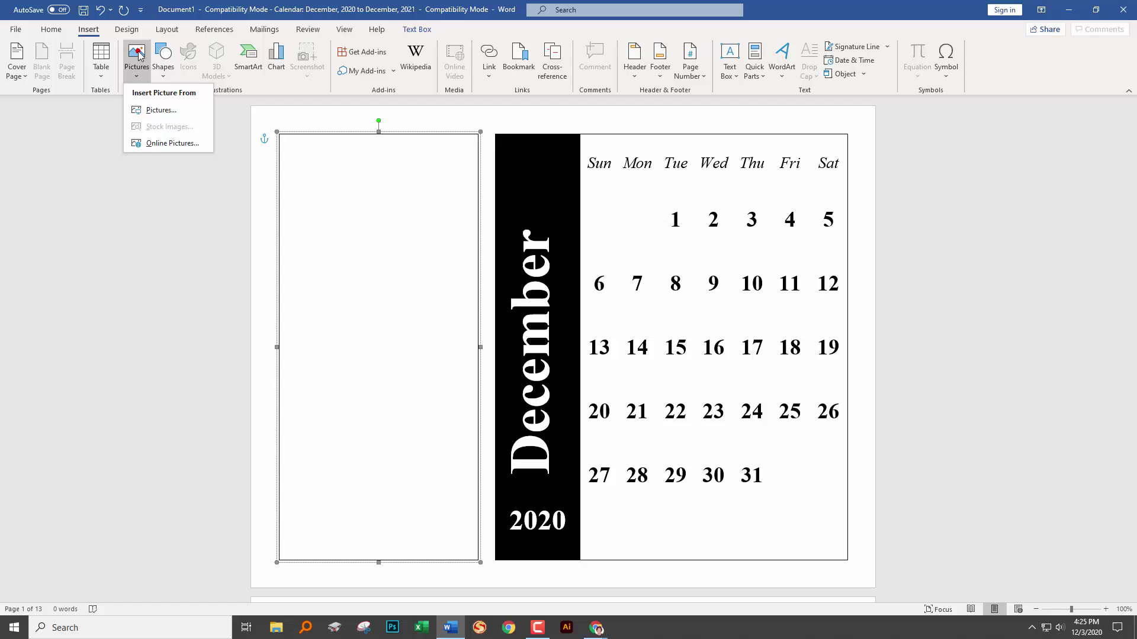
click(155, 142)
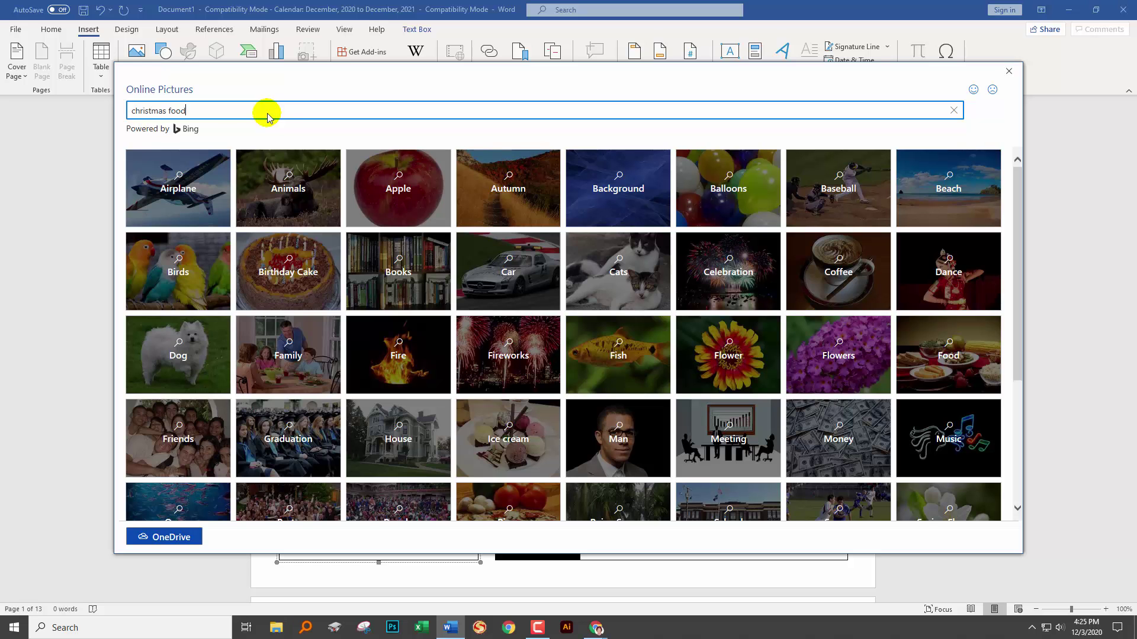
Step: Search Online Pictures for 'christmas food' and insert the star-topped Christmas tree cookies photo
text(christmas food)
key(Return)
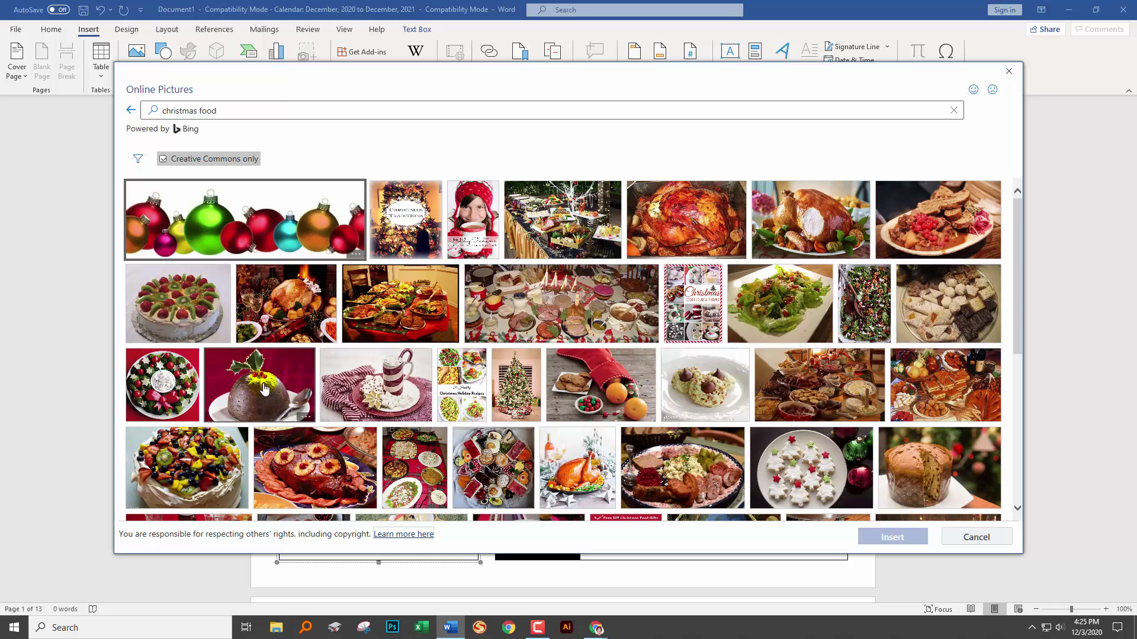
click(305, 417)
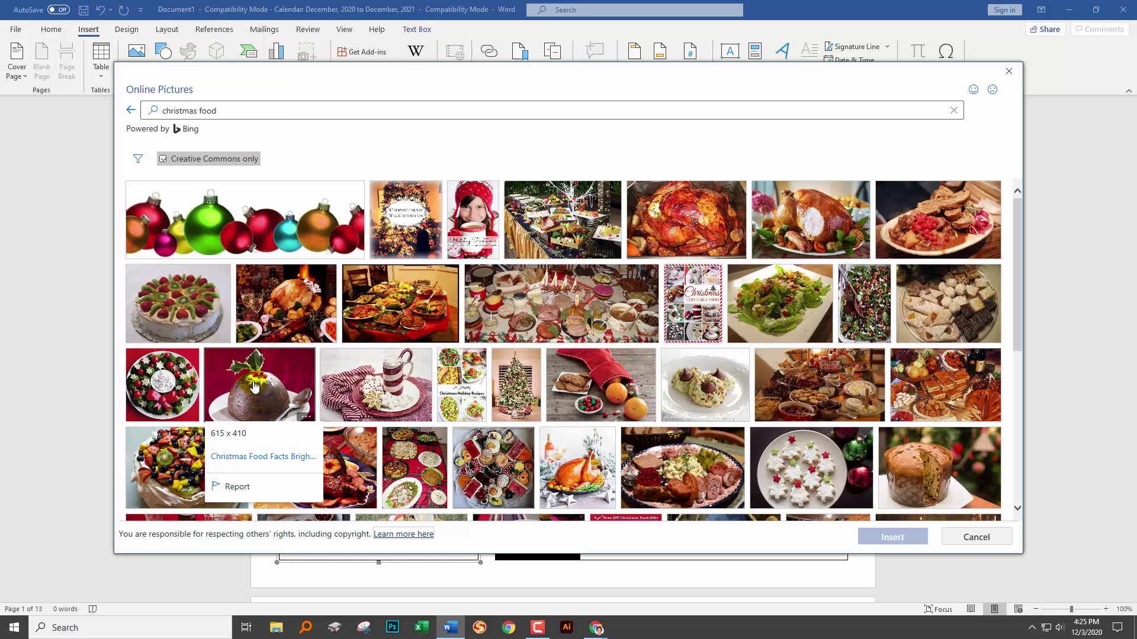
click(863, 505)
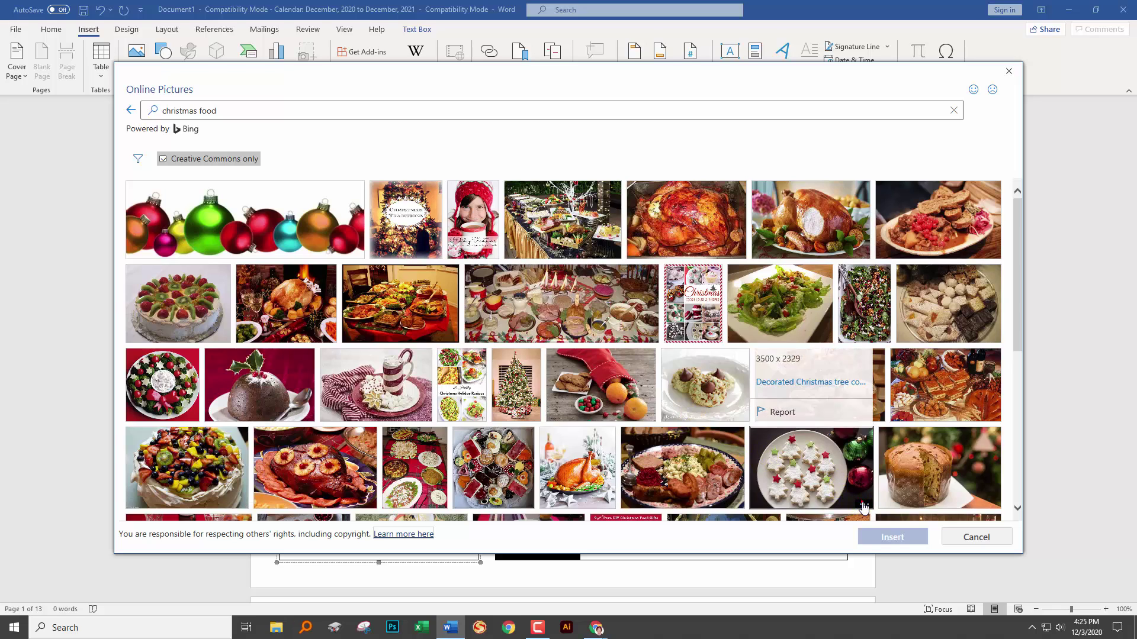
click(809, 472)
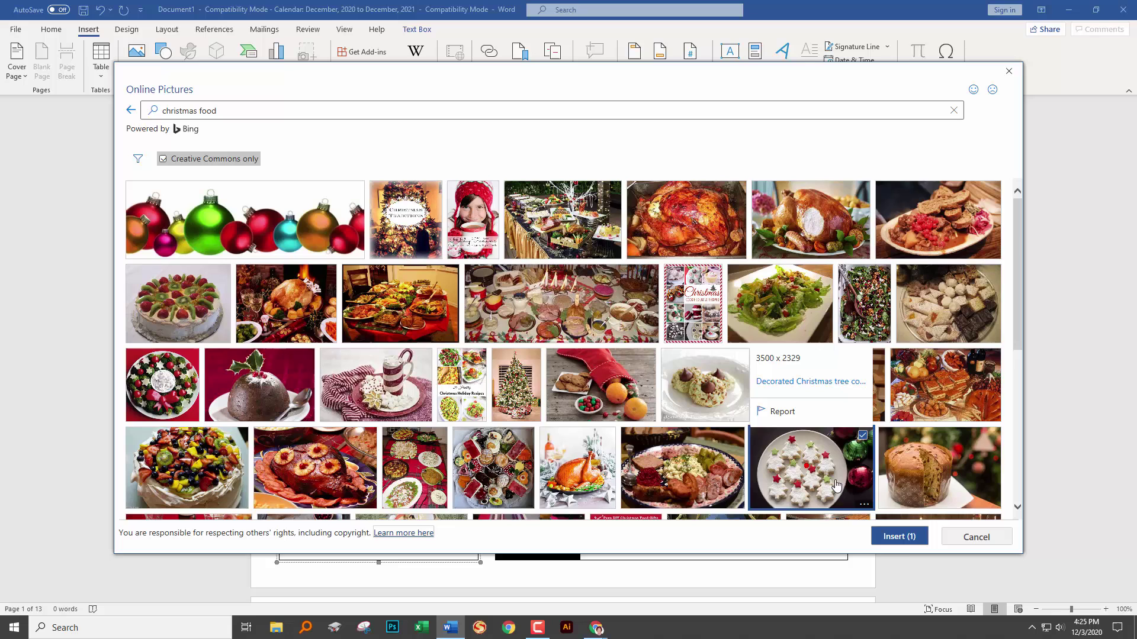
click(896, 538)
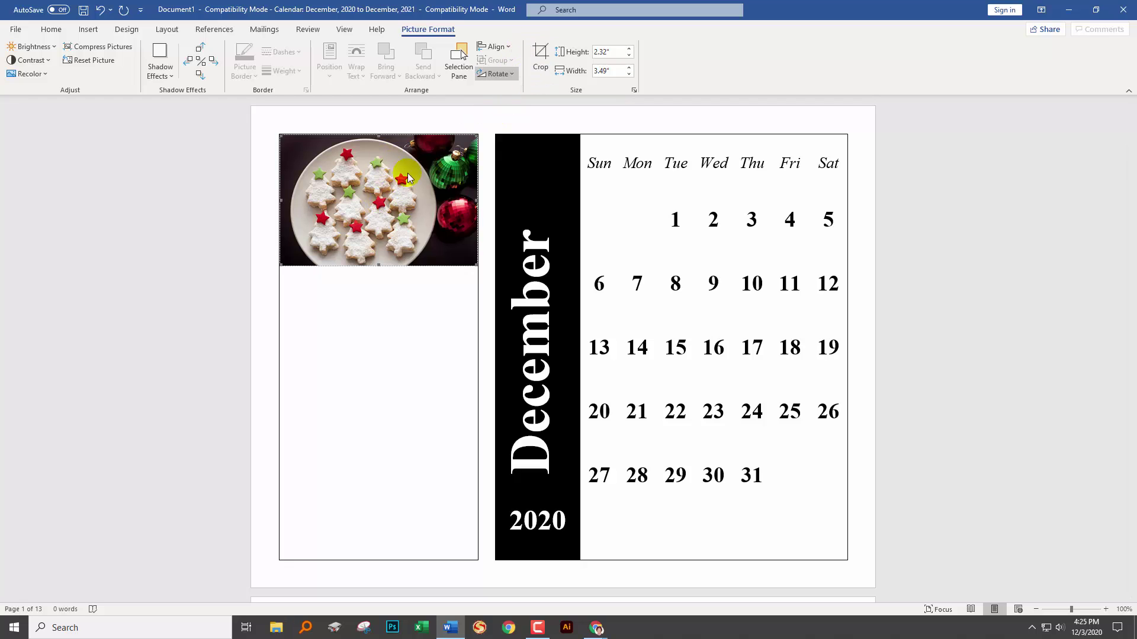
Step: Crop the left and right sides off the cookie photo and enlarge it down the left panel
click(538, 52)
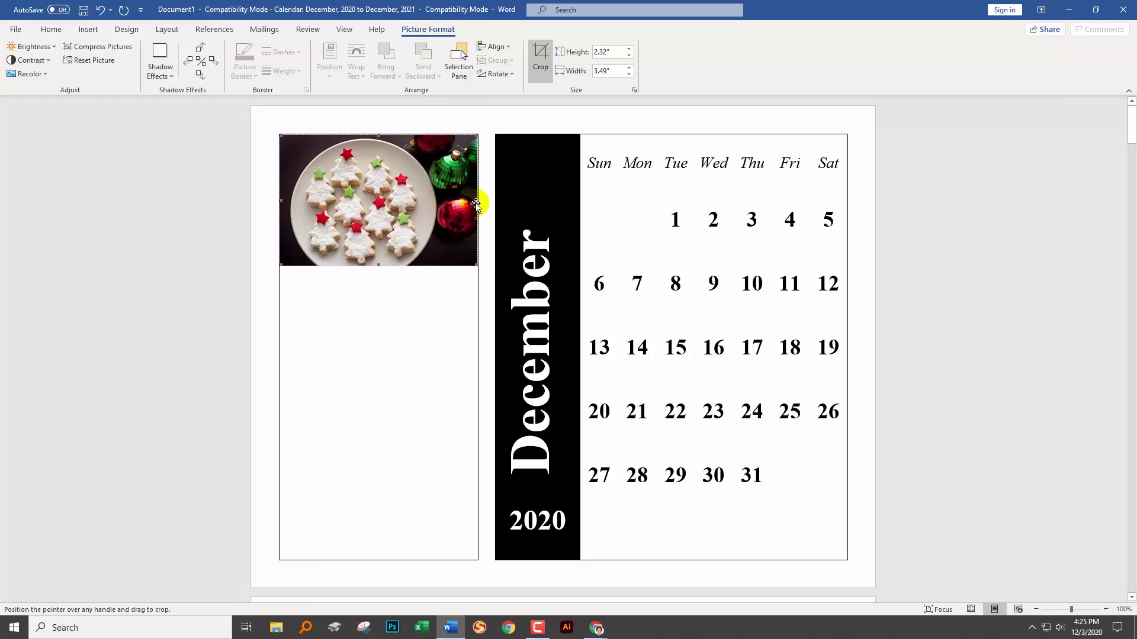
drag(475, 202, 400, 209)
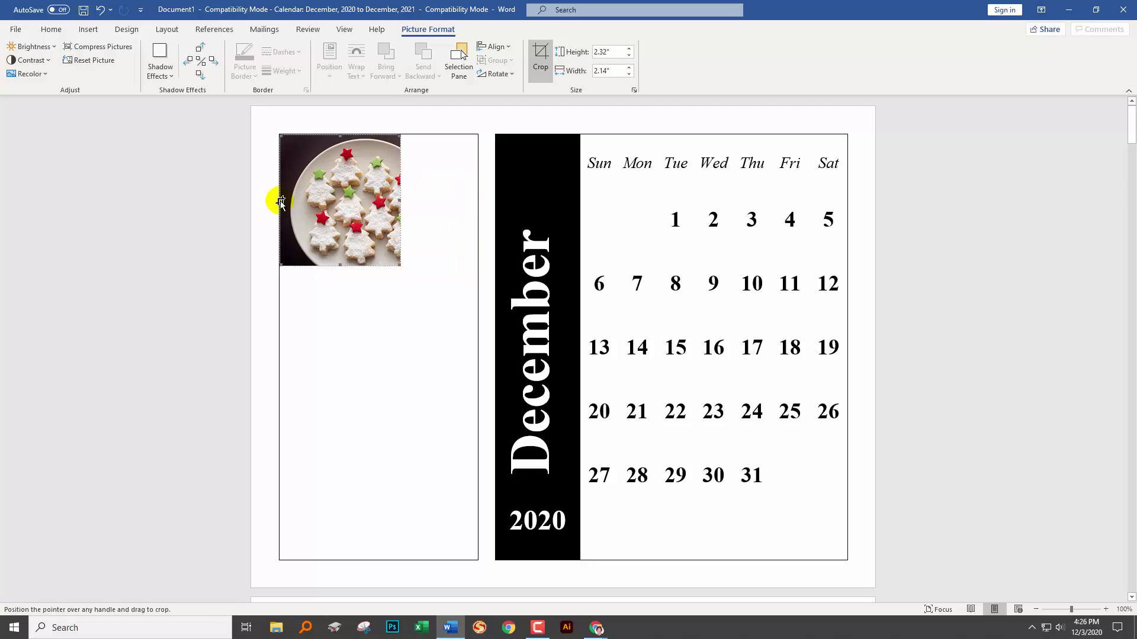
drag(281, 201, 320, 200)
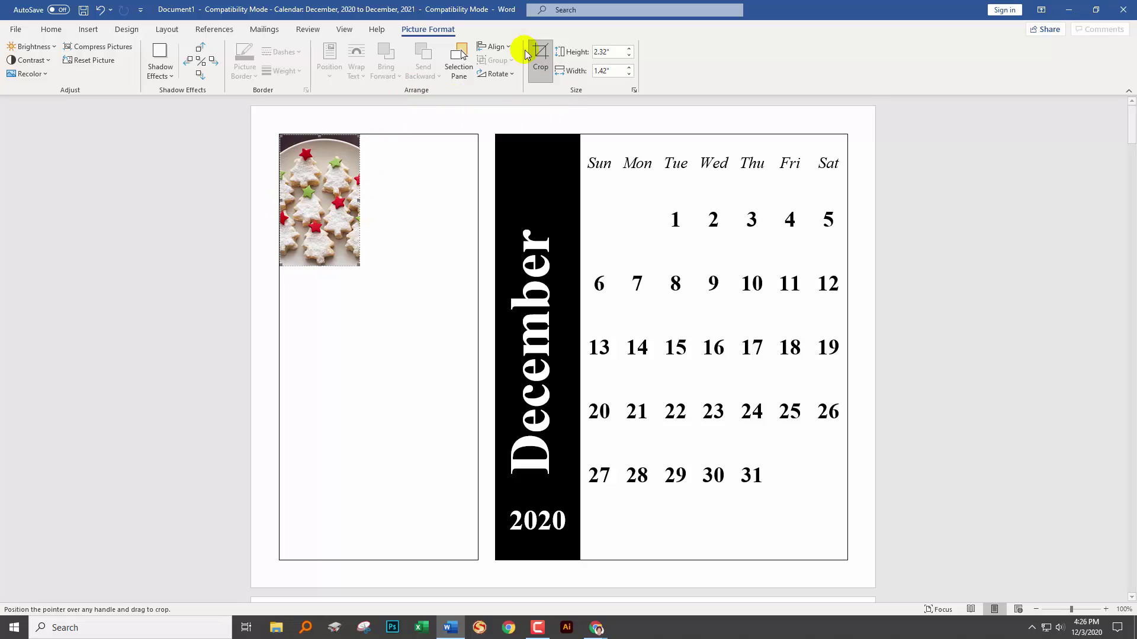
click(542, 52)
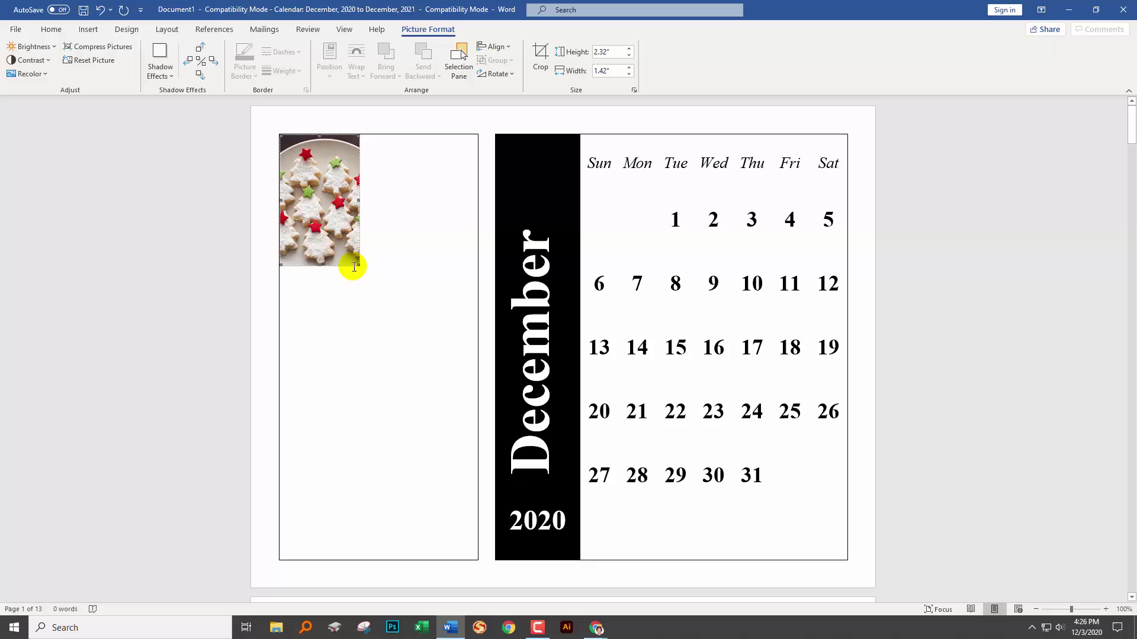
drag(358, 264, 378, 459)
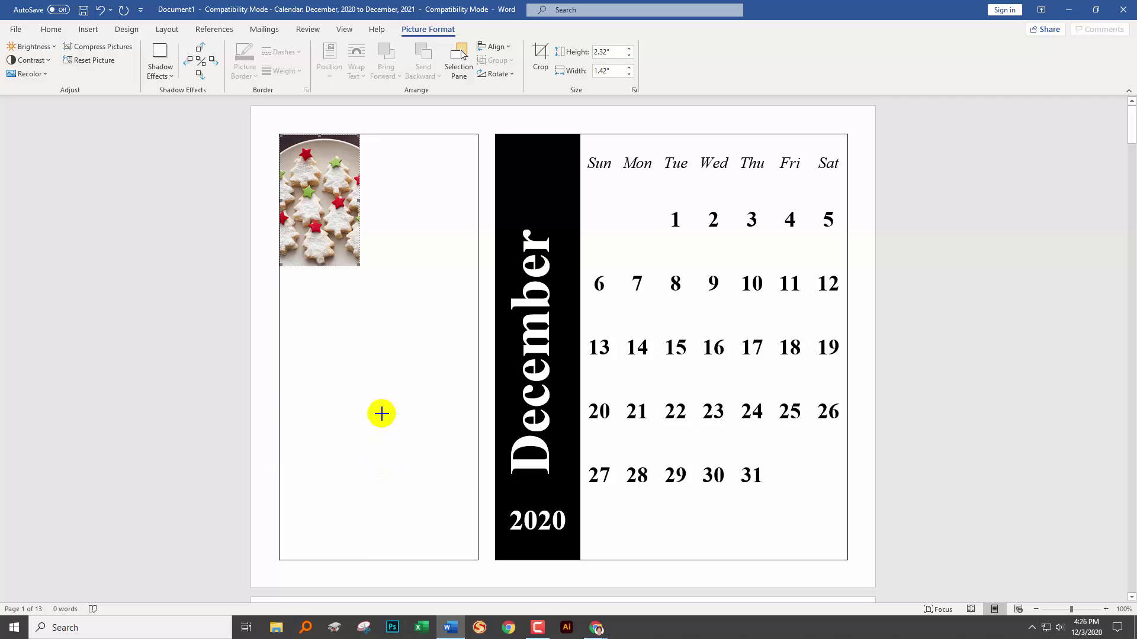
Step: Crop the photo's left, right and top edges again, then stretch it to 8.03" by 3.52"
click(541, 52)
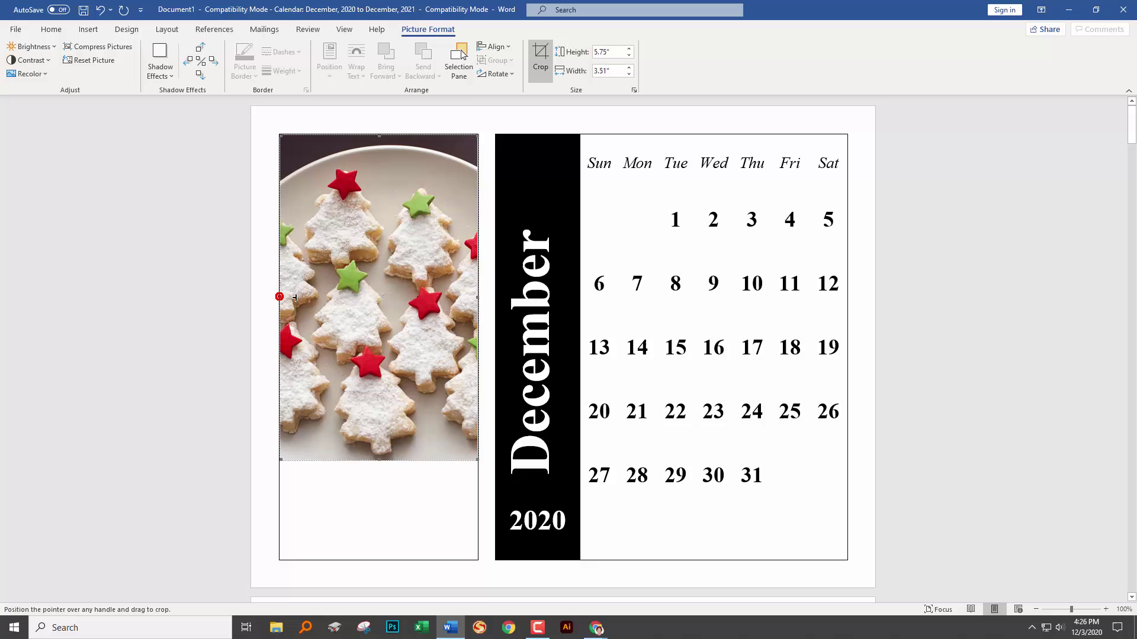
drag(279, 296, 312, 296)
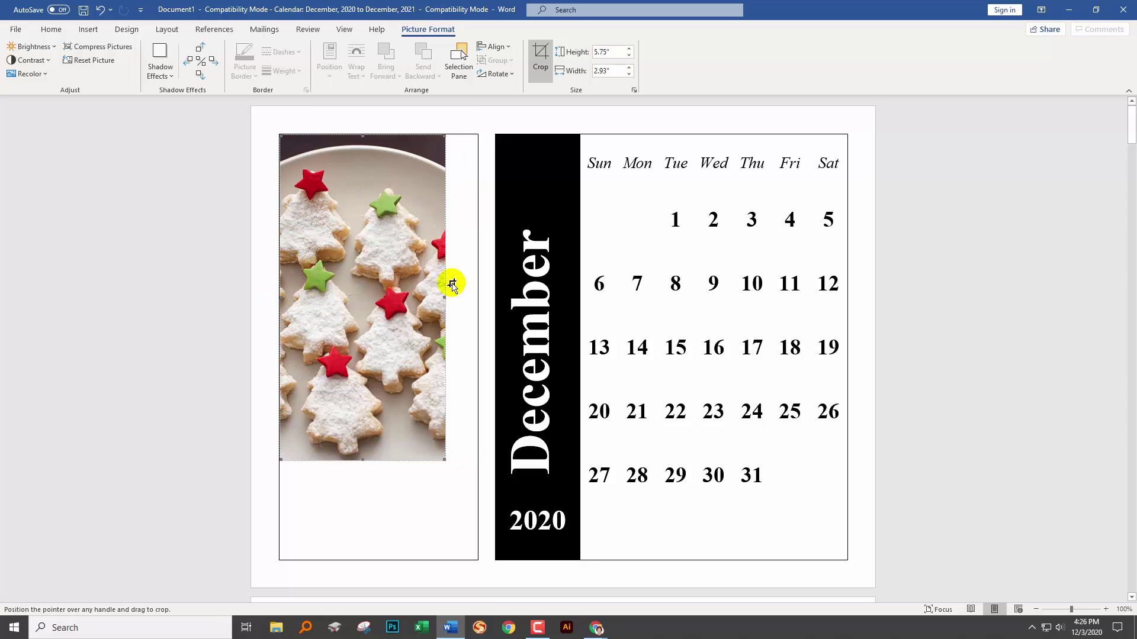
drag(444, 299, 409, 300)
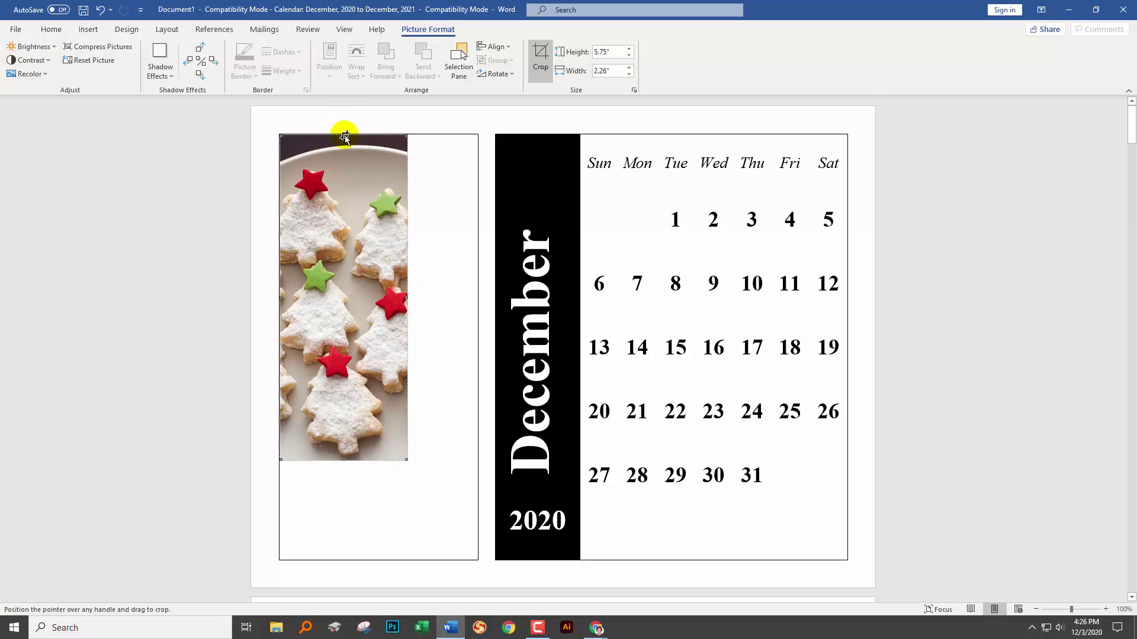
drag(345, 137, 343, 168)
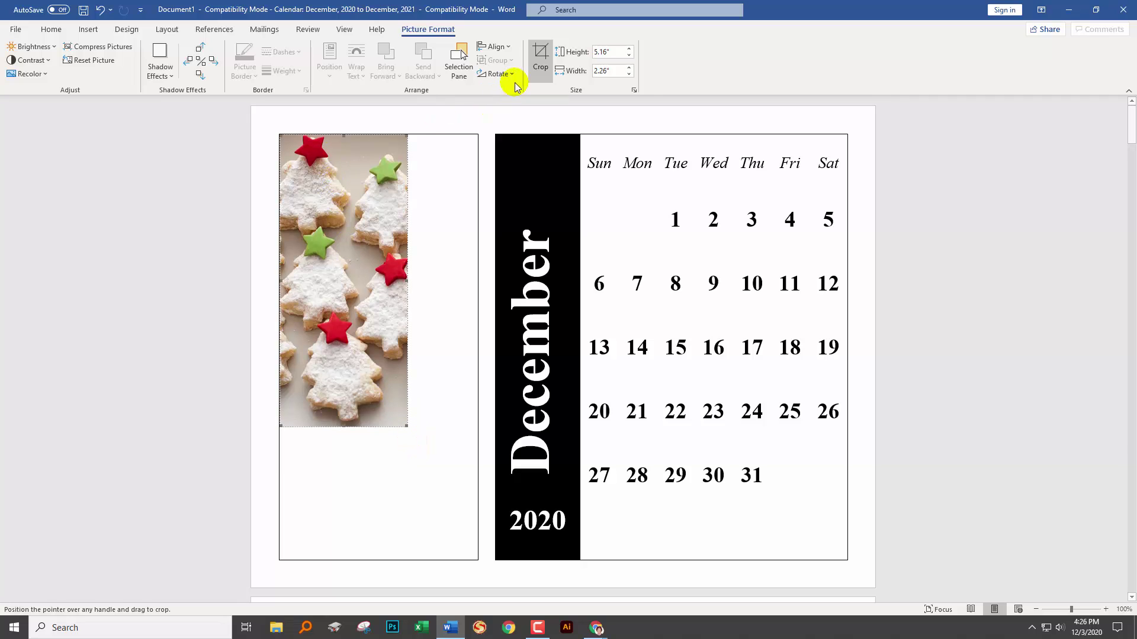
click(540, 59)
drag(406, 425, 474, 563)
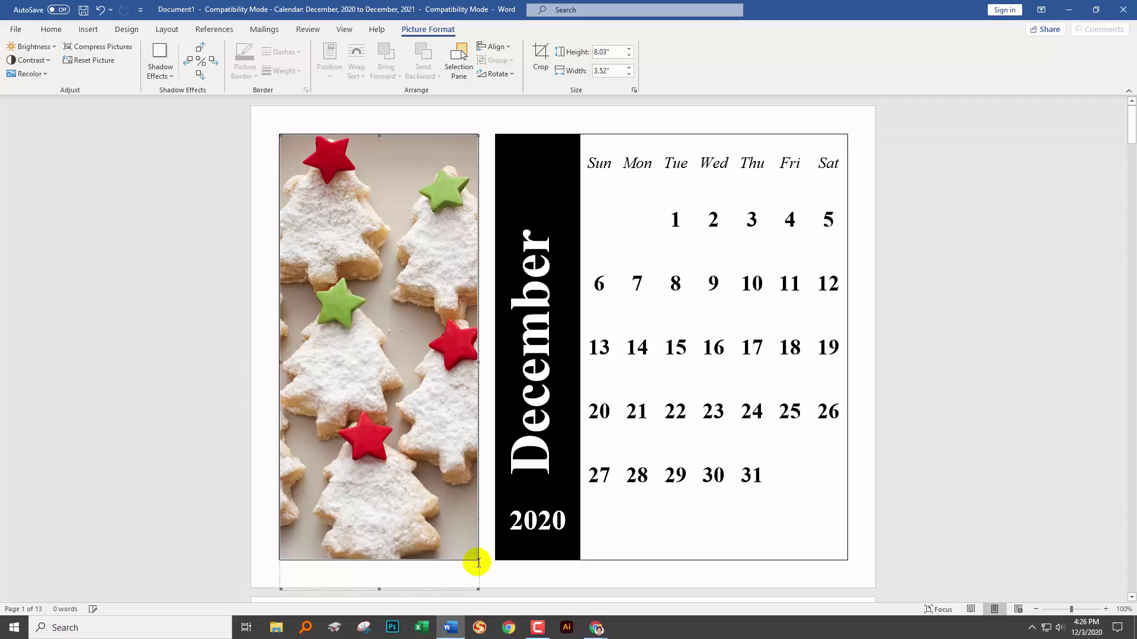
click(935, 432)
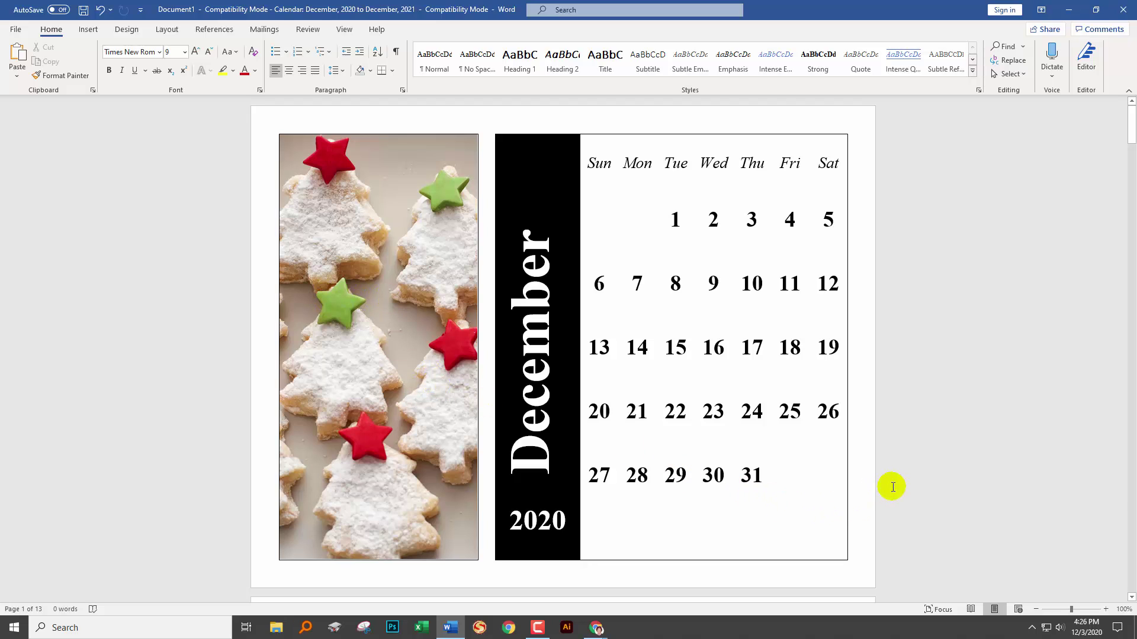
scroll(888, 481, down, 7)
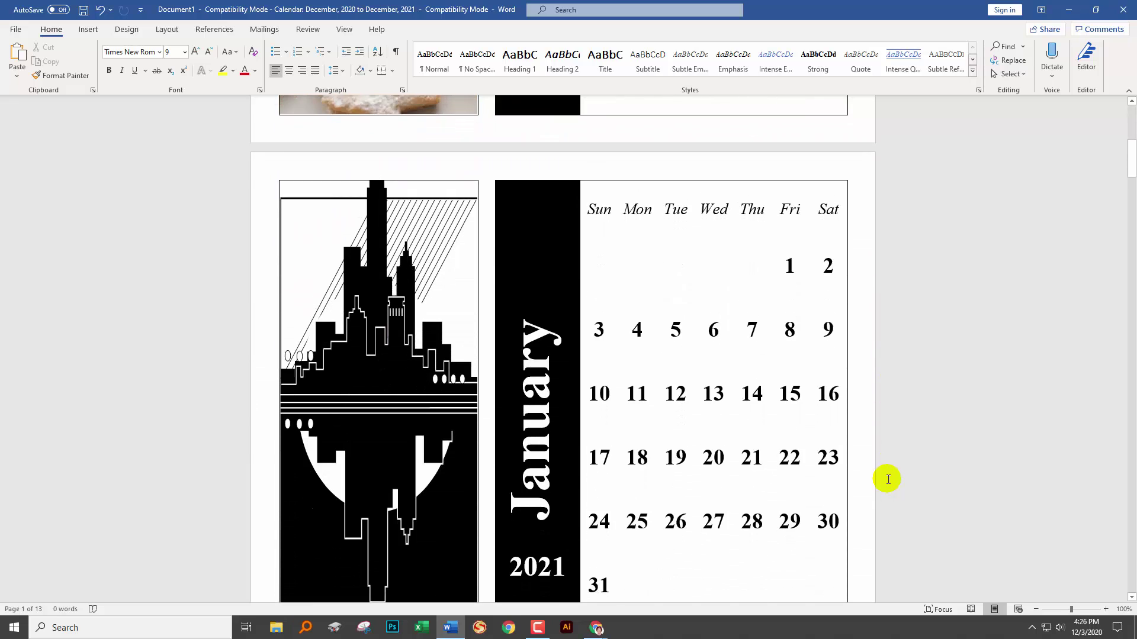
scroll(888, 479, up, 7)
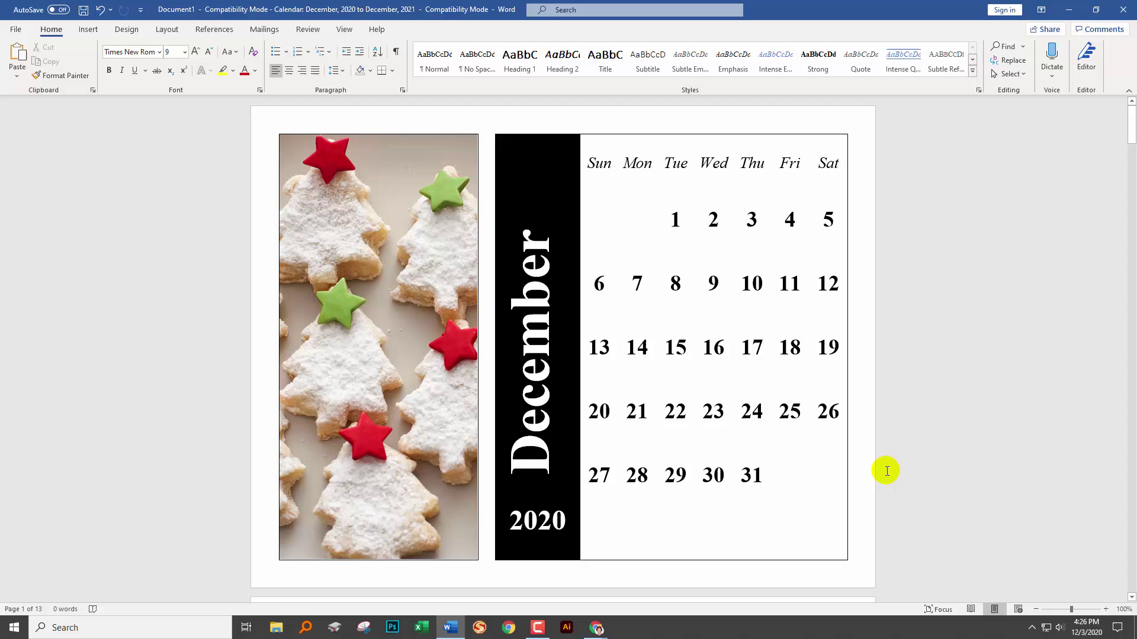